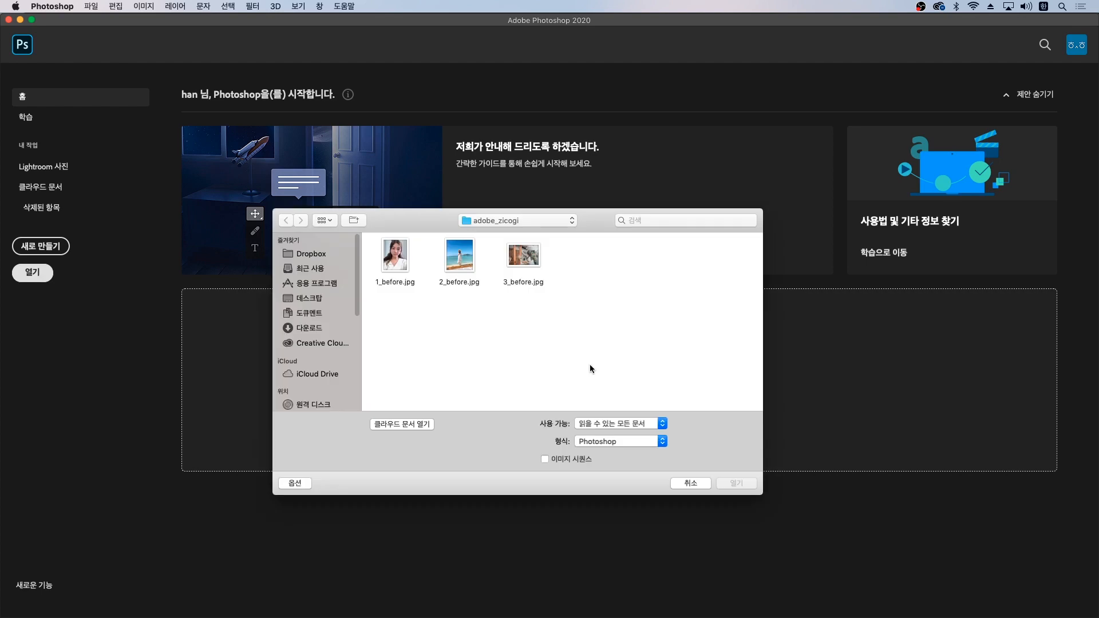
# - Open 2_before.jpg and apply a content-aware crop rotated slightly clockwise so the sea horizon is level
pyautogui.click(468, 275)
pyautogui.doubleClick(468, 275)
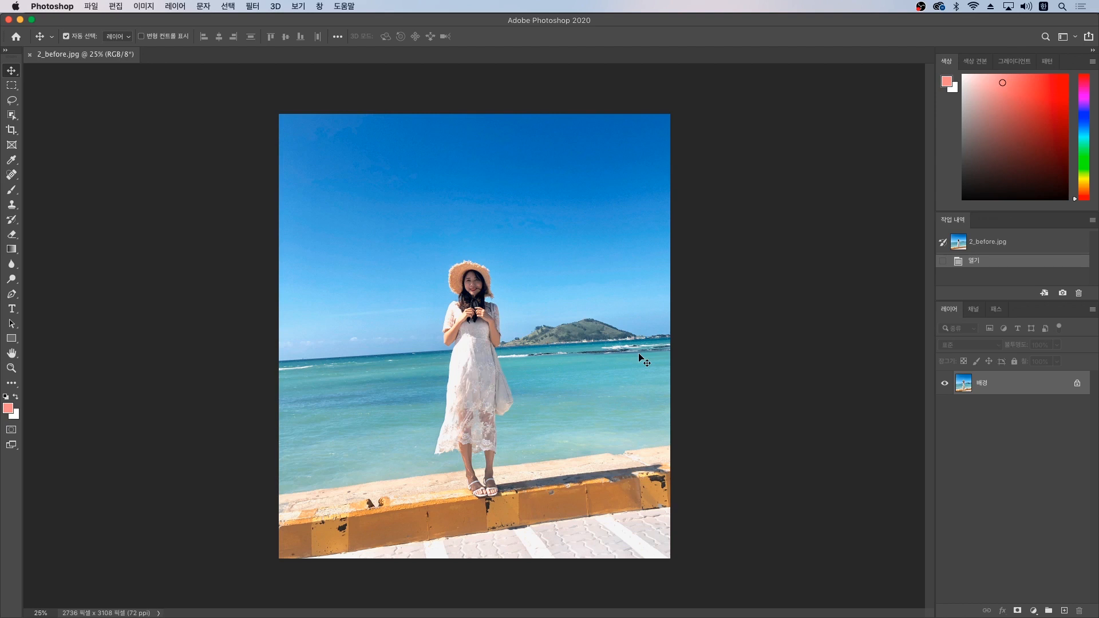
pyautogui.click(15, 135)
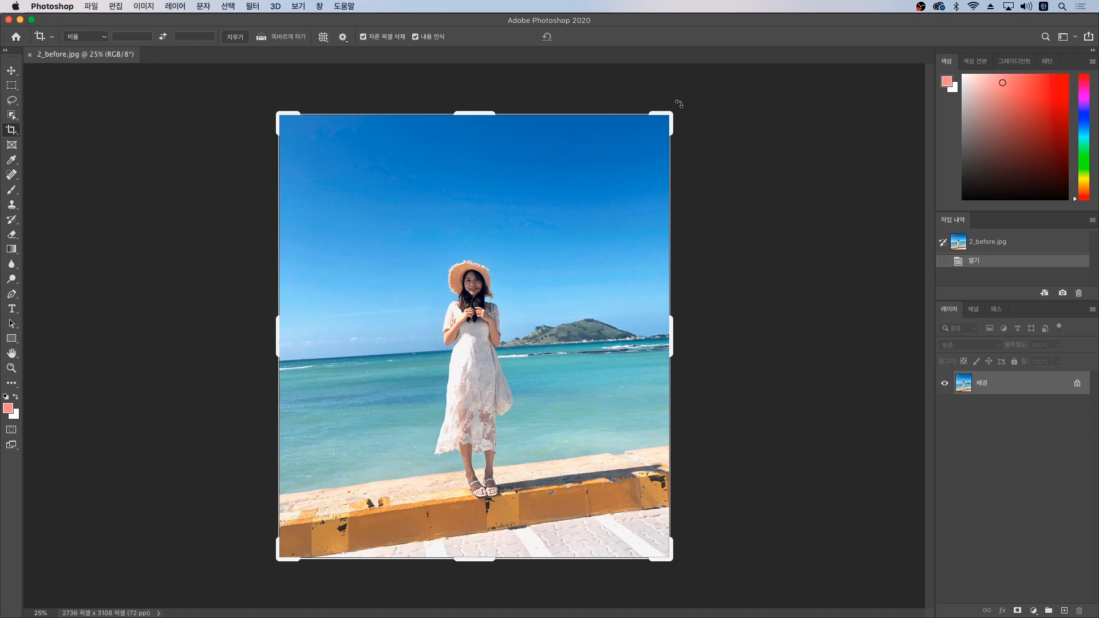
pyautogui.moveTo(678, 103); pyautogui.dragTo(689, 121)
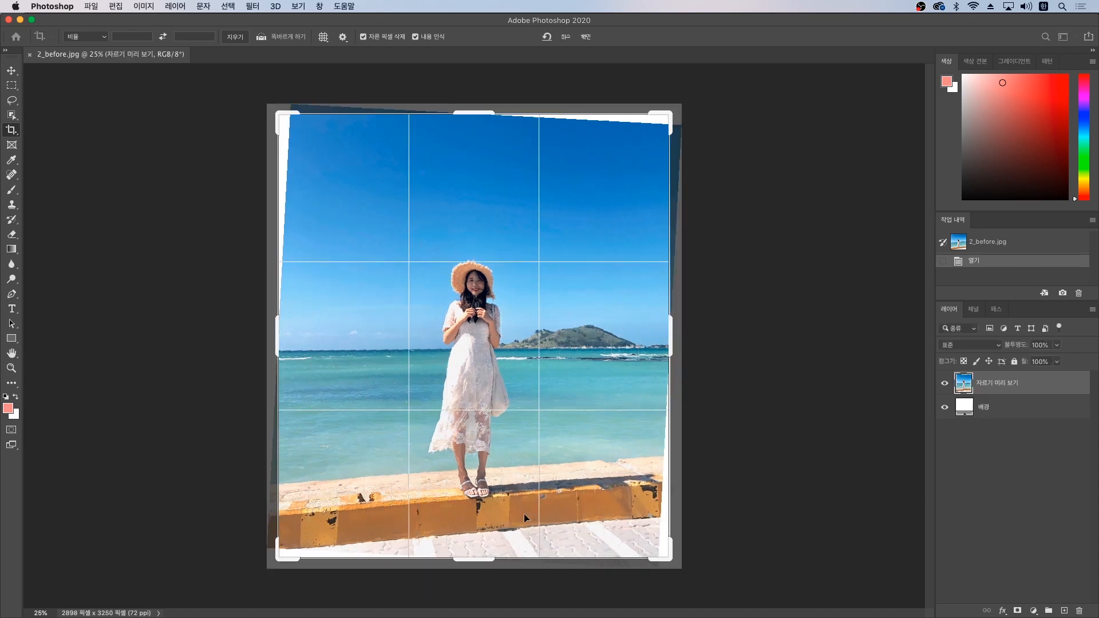
pyautogui.moveTo(702, 116); pyautogui.dragTo(714, 99)
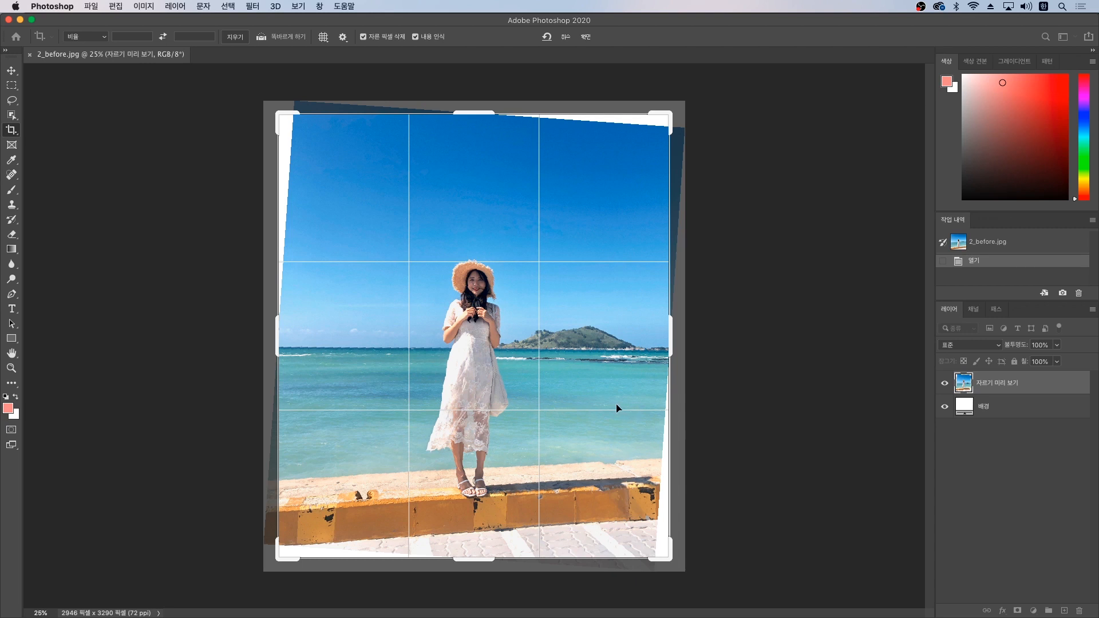
pyautogui.click(586, 41)
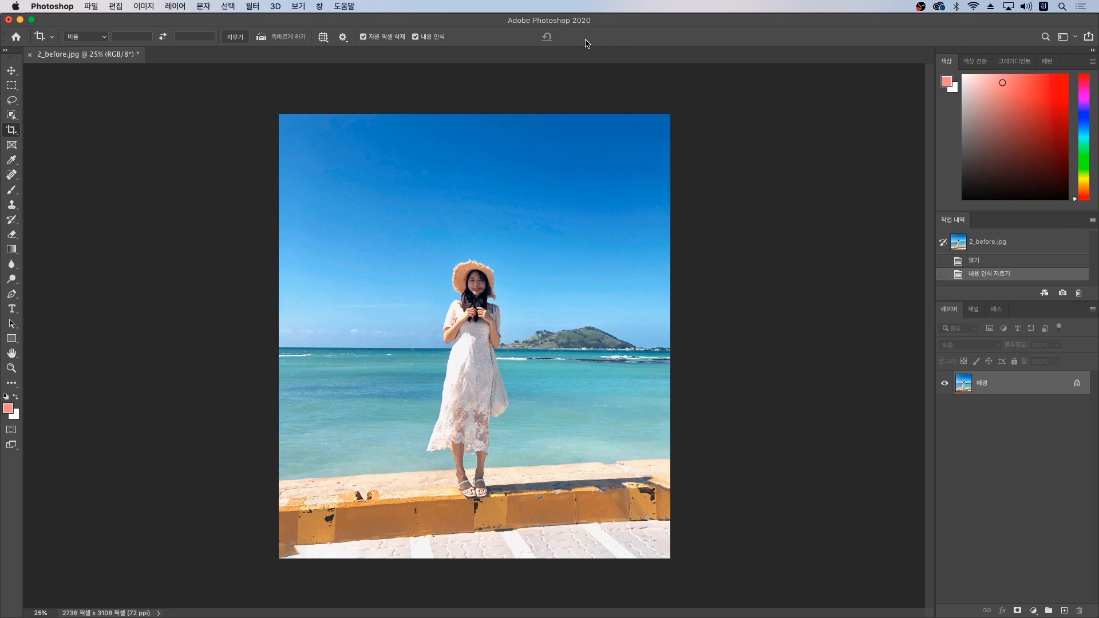
# - Select the whole canvas and free-transform it, distorting the photo's lower-right corner downward and slightly outward to level the wall and lengthen the legs
pyautogui.click(12, 86)
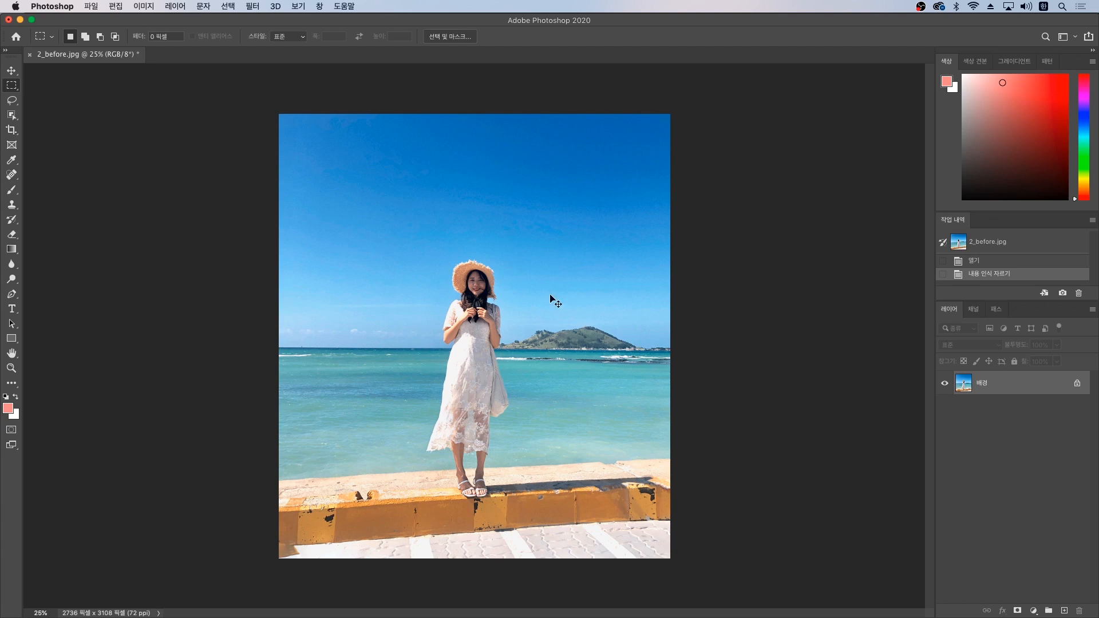
pyautogui.press('super+a')
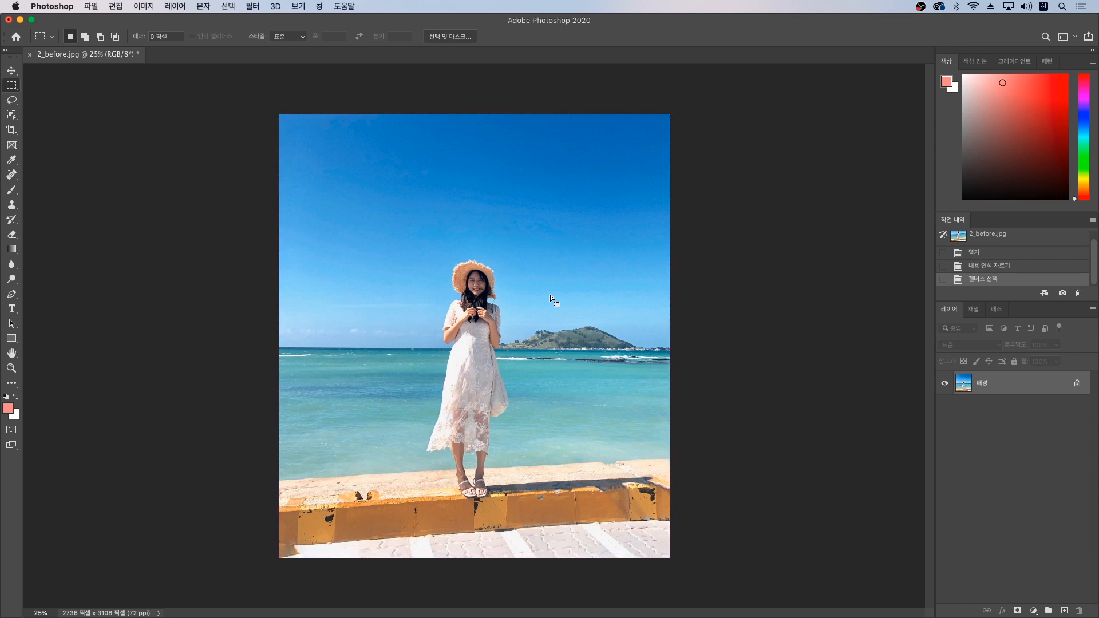
pyautogui.click(120, 8)
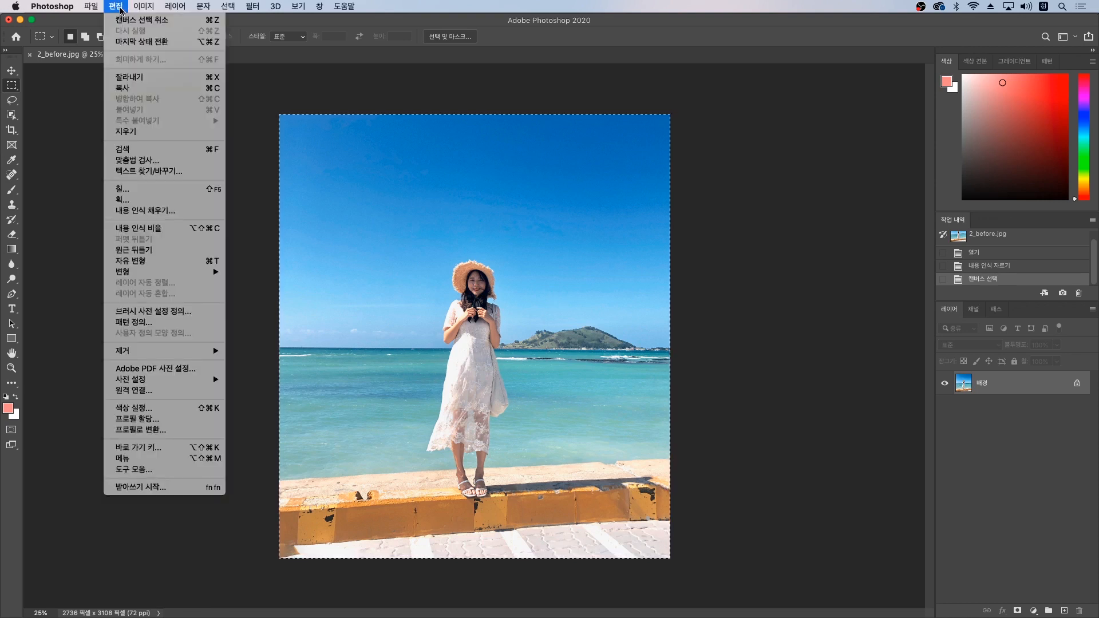
pyautogui.click(153, 265)
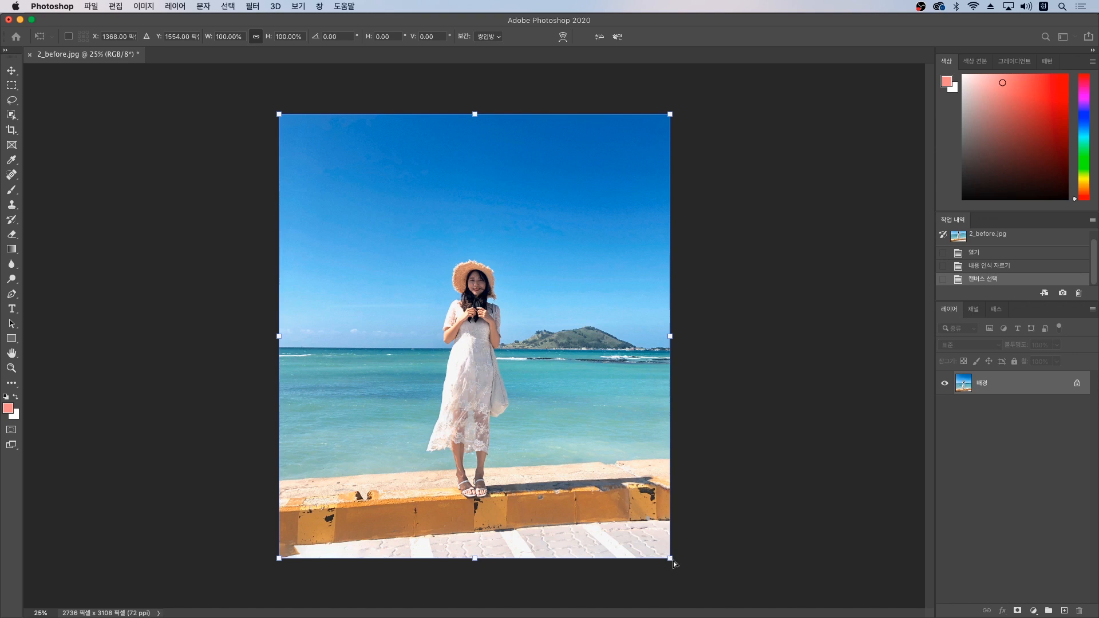
pyautogui.moveTo(671, 560); pyautogui.dragTo(679, 586)
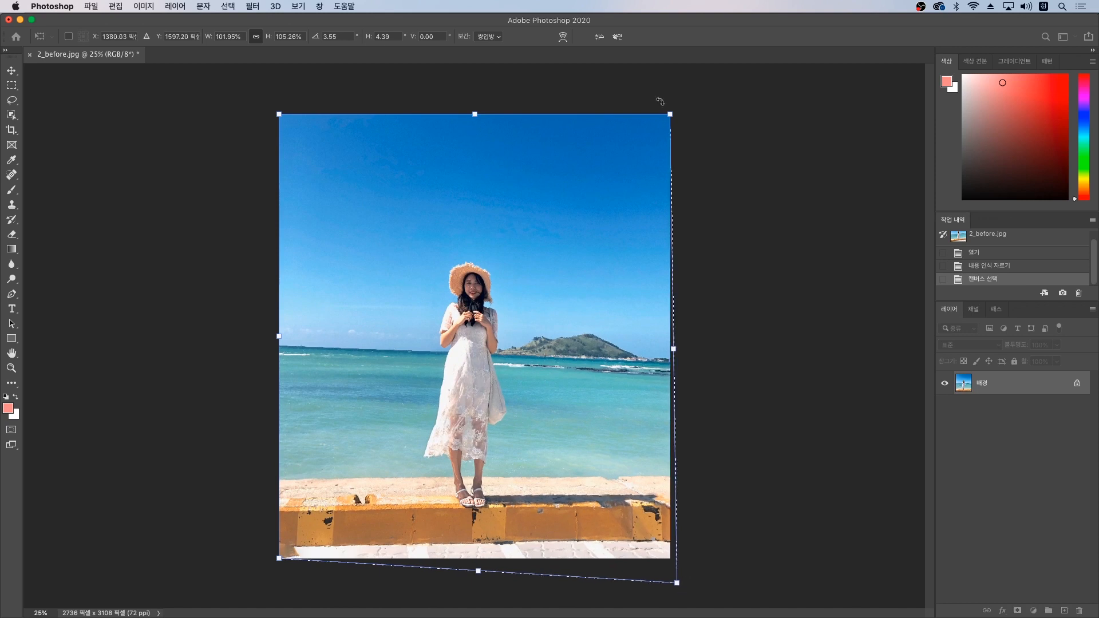
# - Distort the photo's upper corners outward to level the horizon, enlarge it slightly to fill the canvas, then apply the transform and deselect
pyautogui.moveTo(279, 115); pyautogui.dragTo(277, 112)
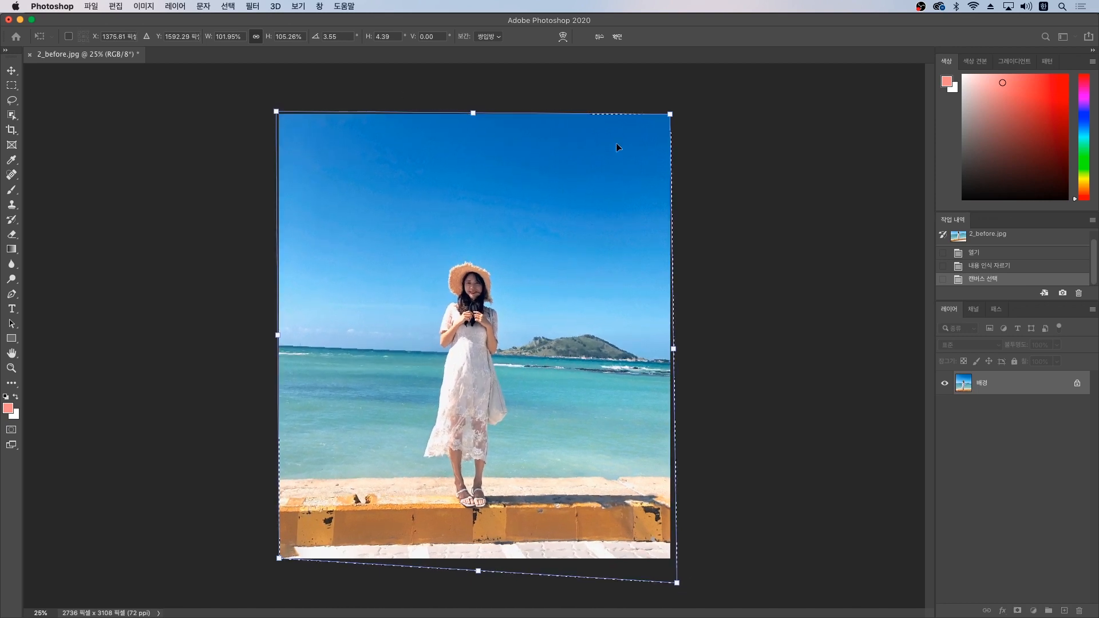
pyautogui.moveTo(670, 114); pyautogui.dragTo(675, 108)
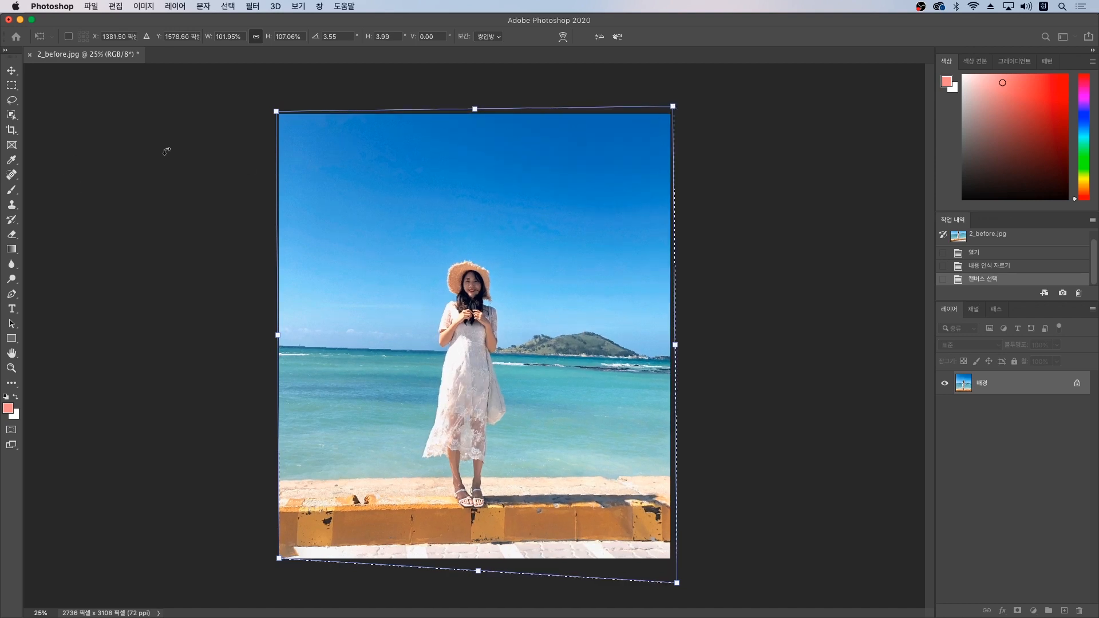
pyautogui.moveTo(276, 115); pyautogui.dragTo(277, 115)
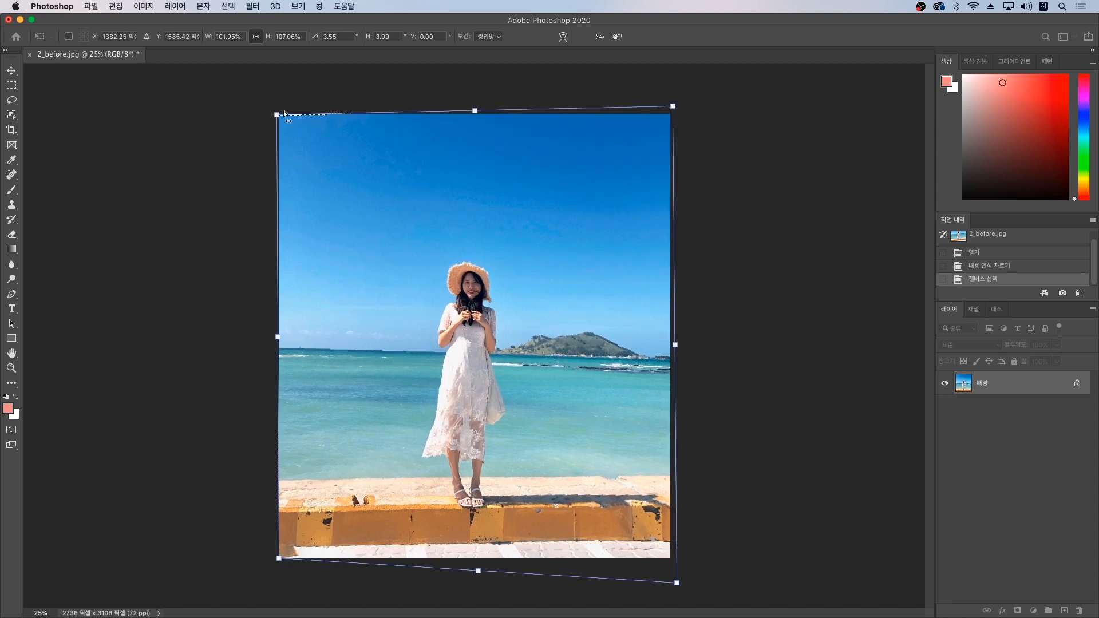
pyautogui.moveTo(673, 106); pyautogui.dragTo(674, 96)
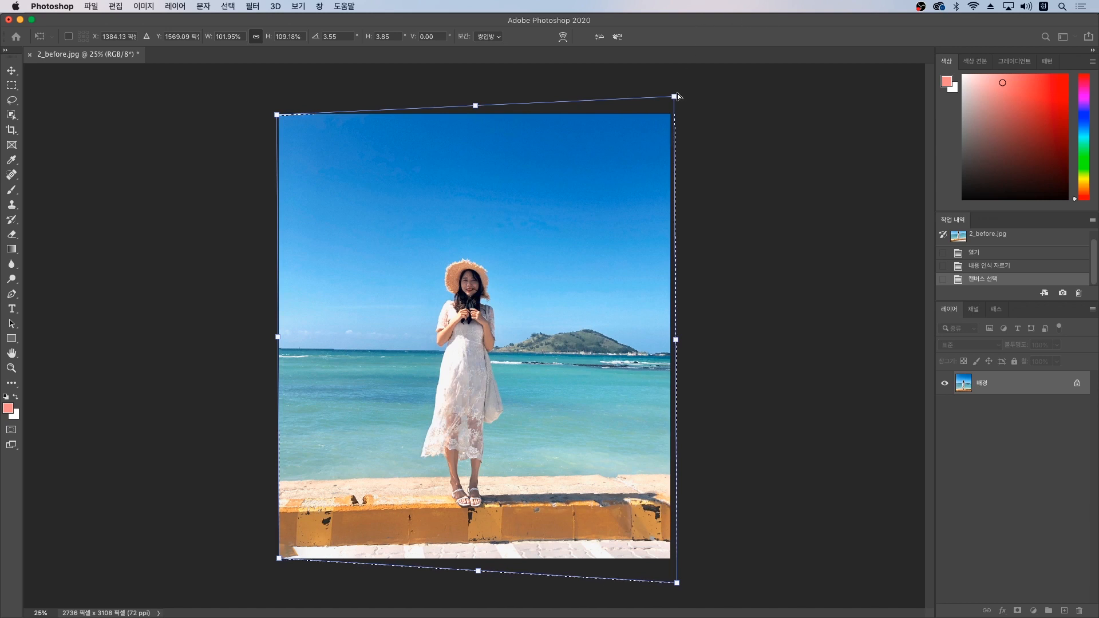
pyautogui.moveTo(675, 97); pyautogui.dragTo(676, 99)
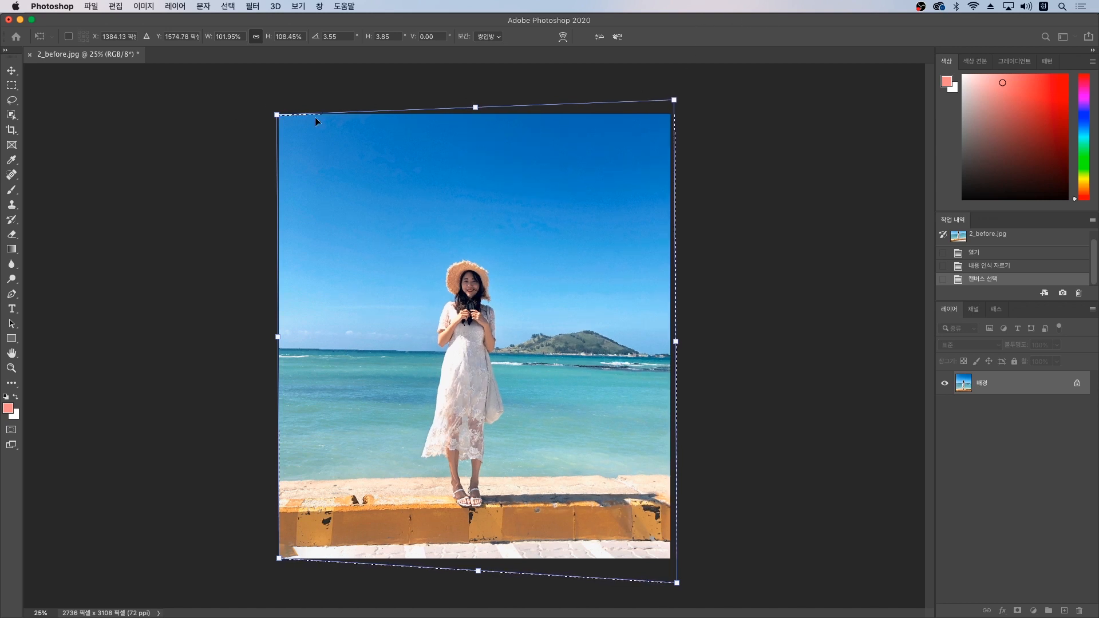
pyautogui.moveTo(475, 106); pyautogui.dragTo(482, 103)
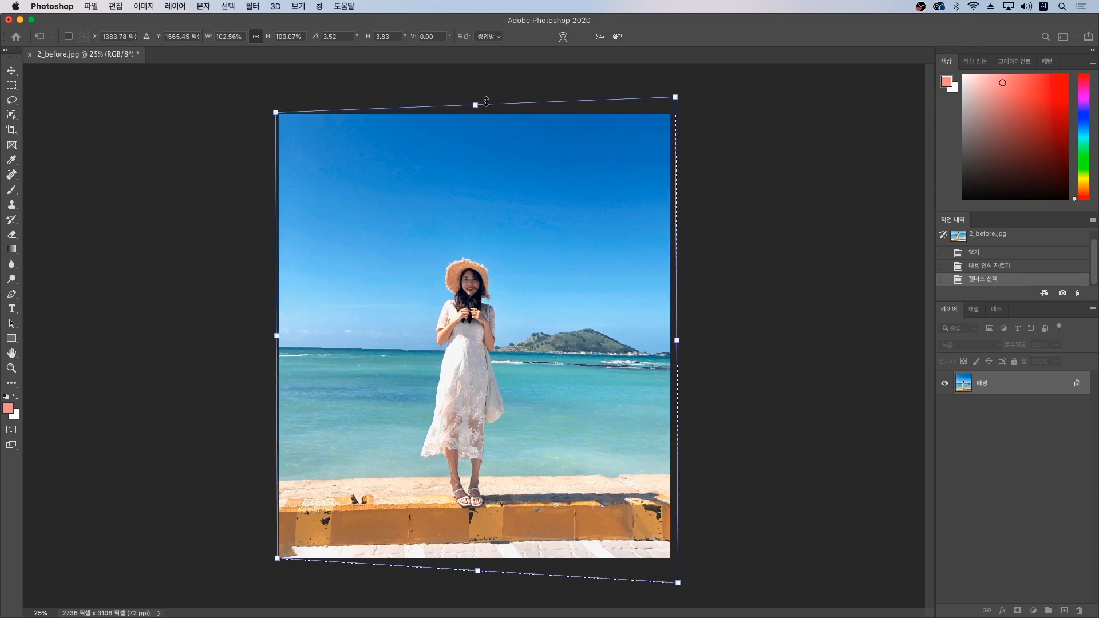
pyautogui.click(618, 37)
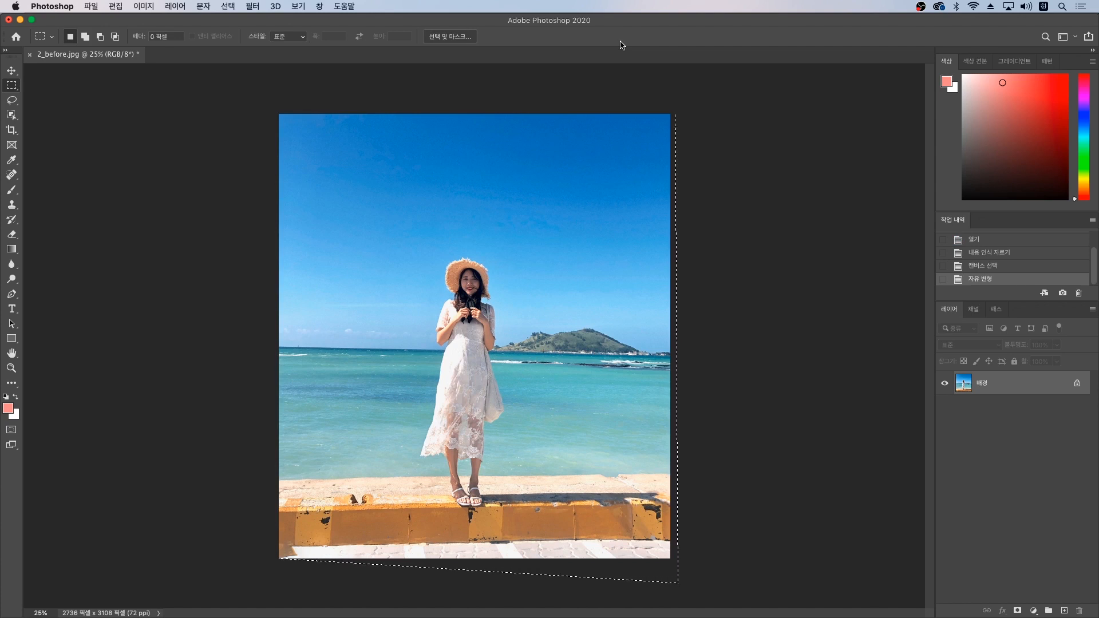
pyautogui.click(189, 136)
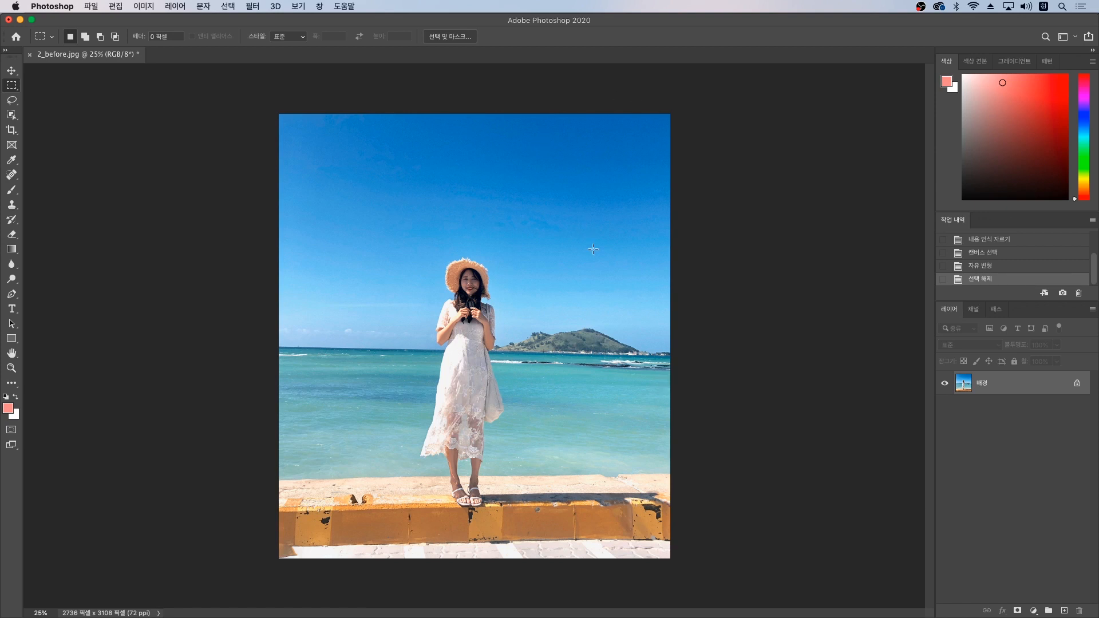
# - Free-transform the whole canvas again, lowering the upper-left corner and stretching the photo past the canvas edges, then apply it and deselect
pyautogui.press('super+a')
pyautogui.press('super+t')
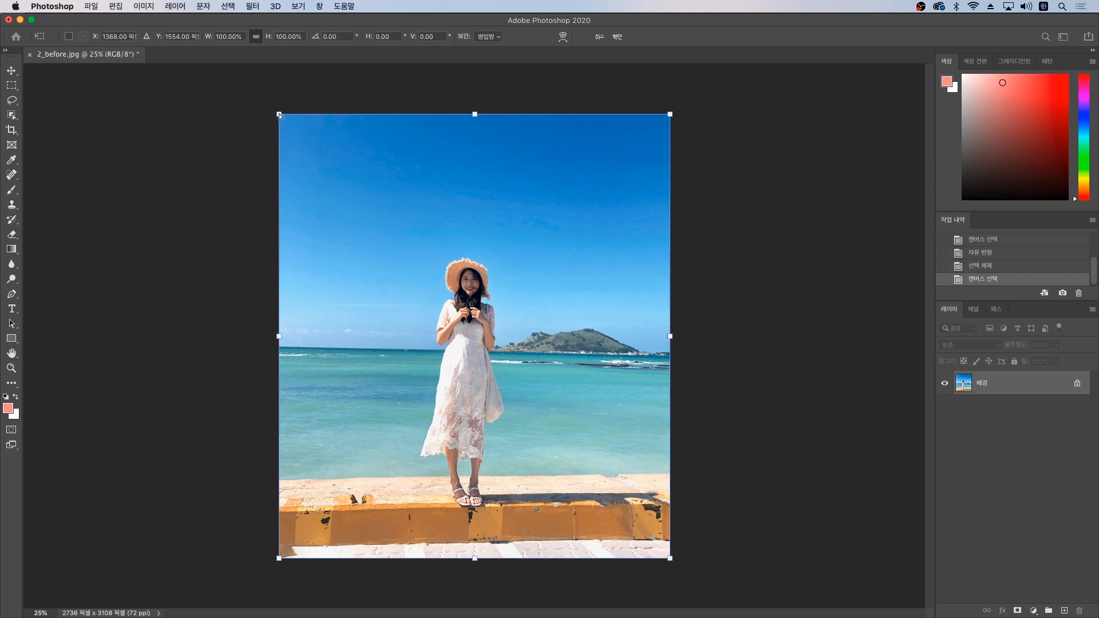
pyautogui.moveTo(280, 115); pyautogui.dragTo(278, 127)
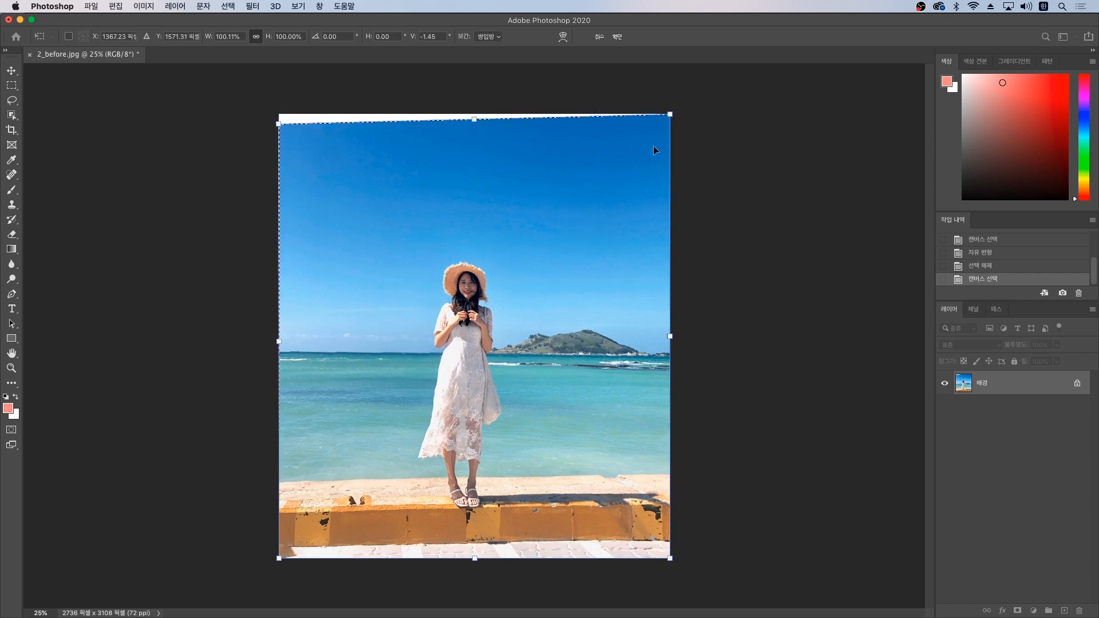
pyautogui.moveTo(670, 561); pyautogui.dragTo(673, 564)
pyautogui.moveTo(476, 116); pyautogui.dragTo(474, 105)
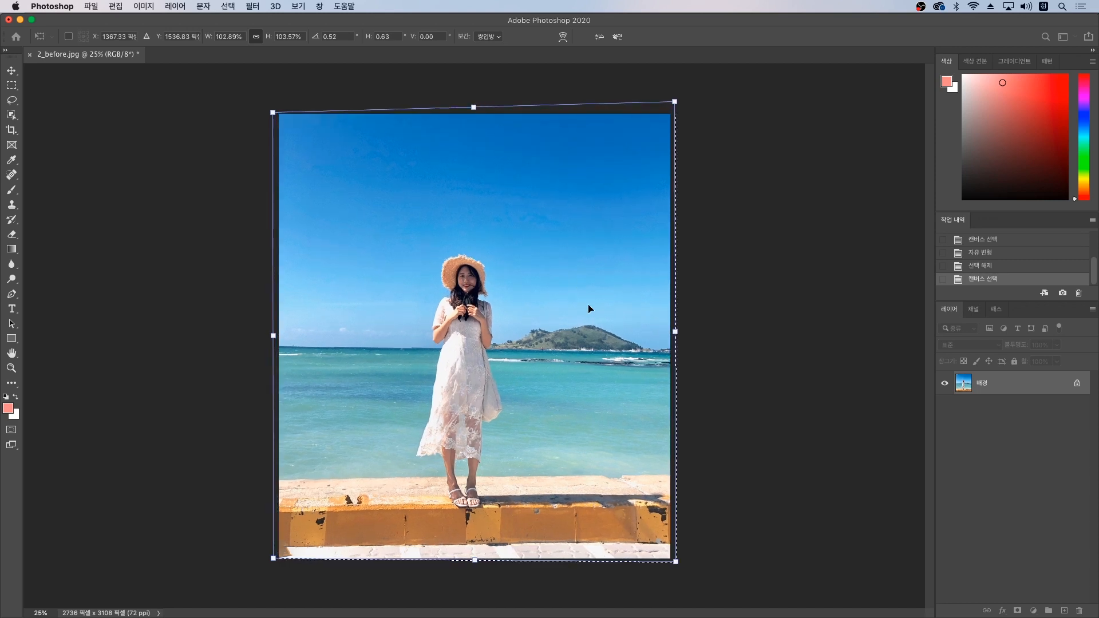
pyautogui.press('Return')
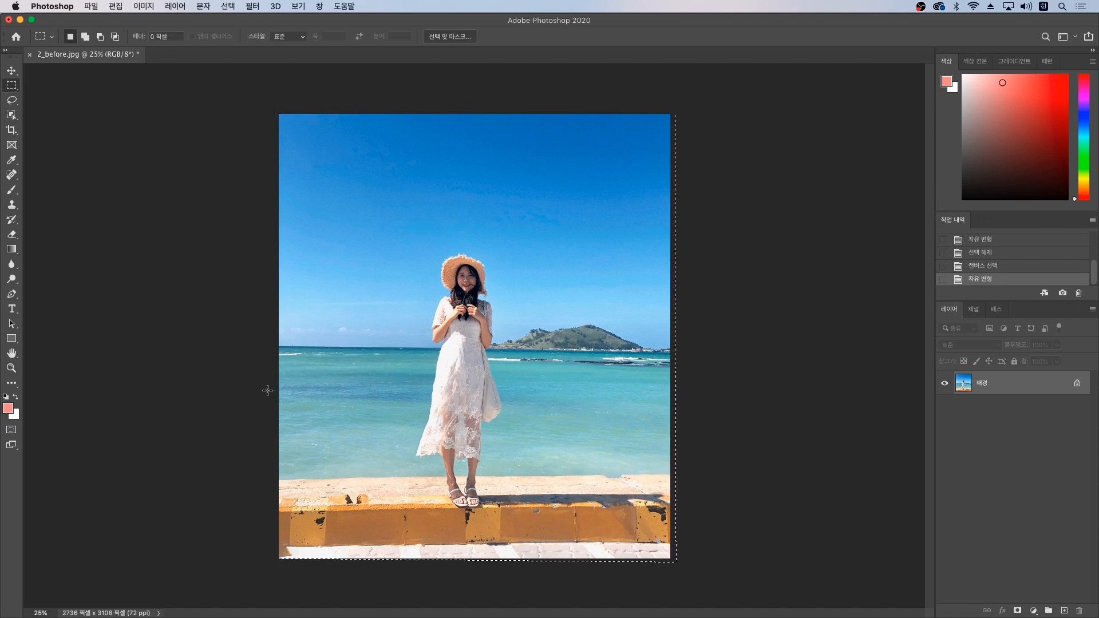
pyautogui.click(157, 115)
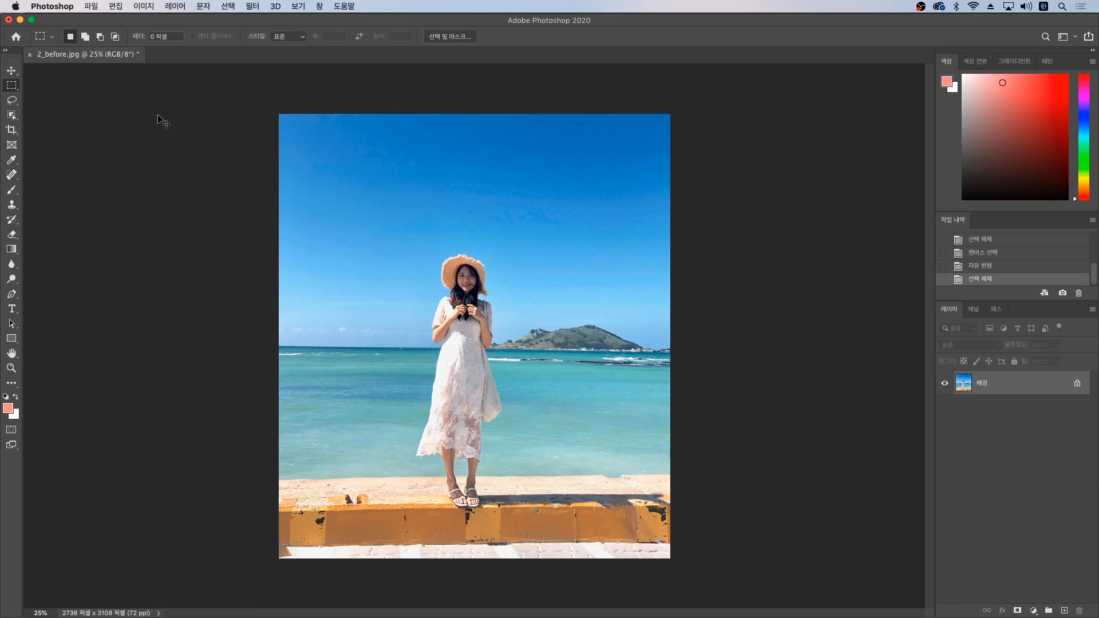
# - Open the photo in the Liquify filter and collapse the Eyes, Nose and Mouth settings, leaving Face Shape expanded
pyautogui.click(253, 7)
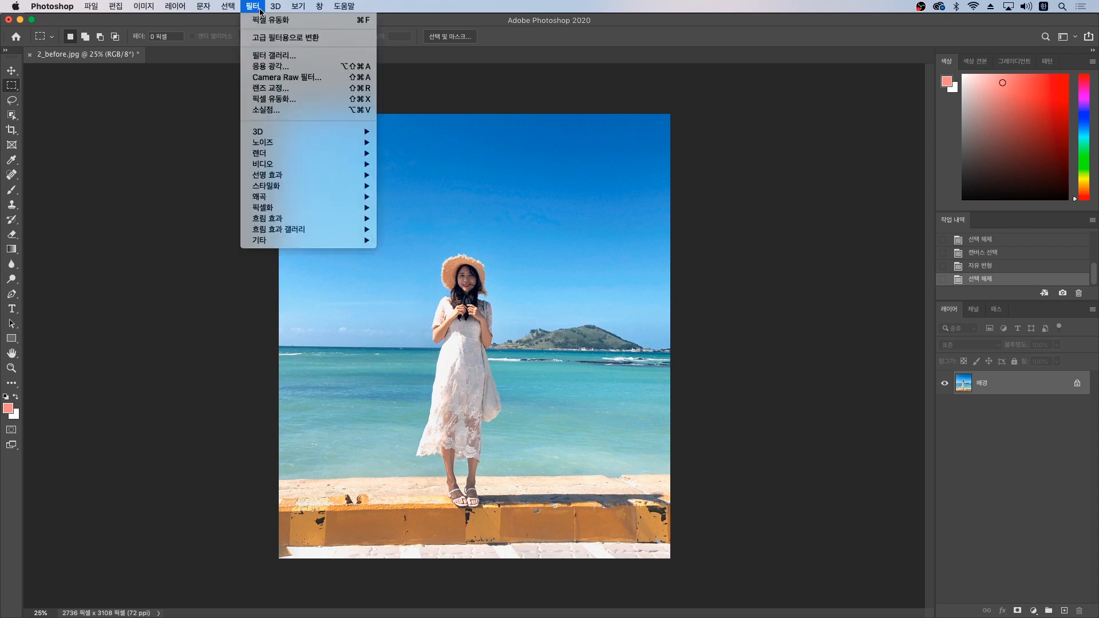
pyautogui.click(299, 101)
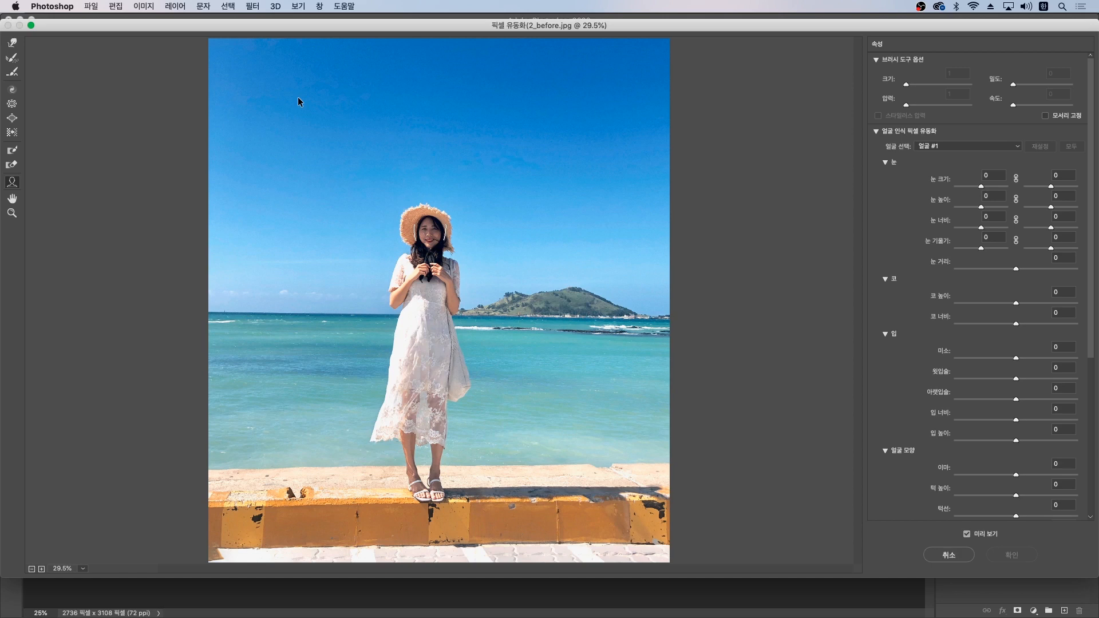
pyautogui.scroll(3, 298, 101)
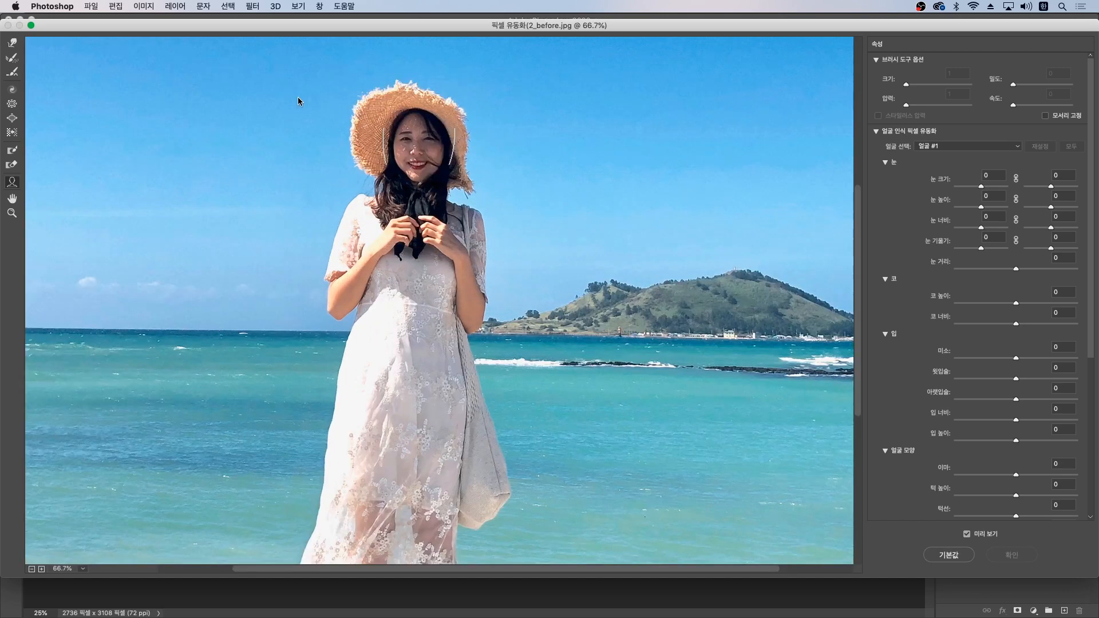
pyautogui.scroll(2, 297, 101)
pyautogui.moveTo(352, 93); pyautogui.dragTo(405, 471)
pyautogui.moveTo(435, 372); pyautogui.dragTo(429, 414)
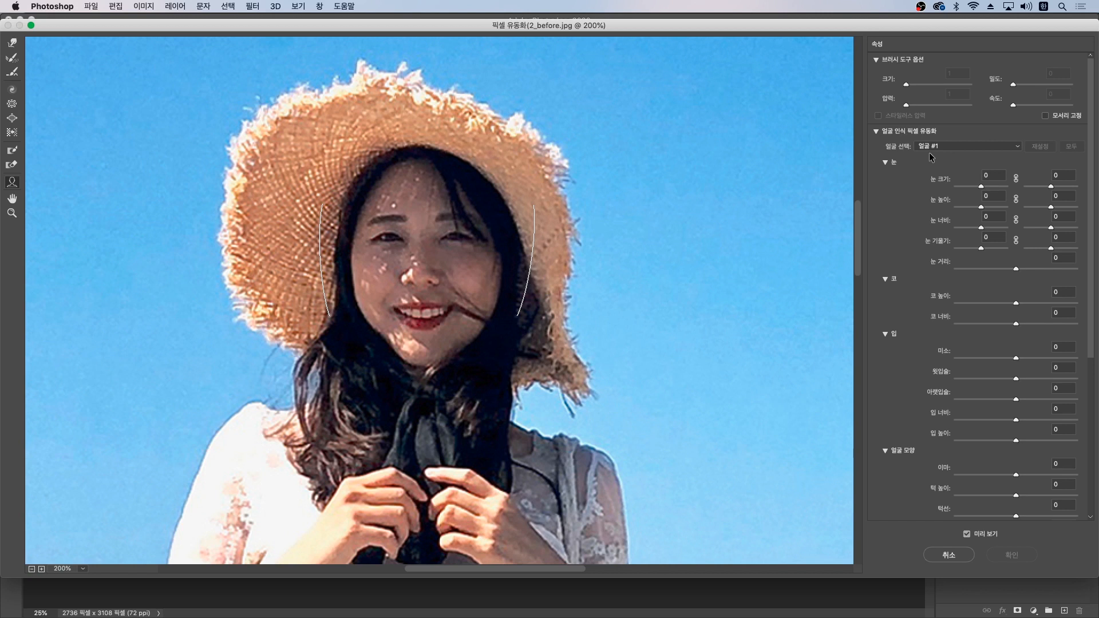
pyautogui.click(885, 162)
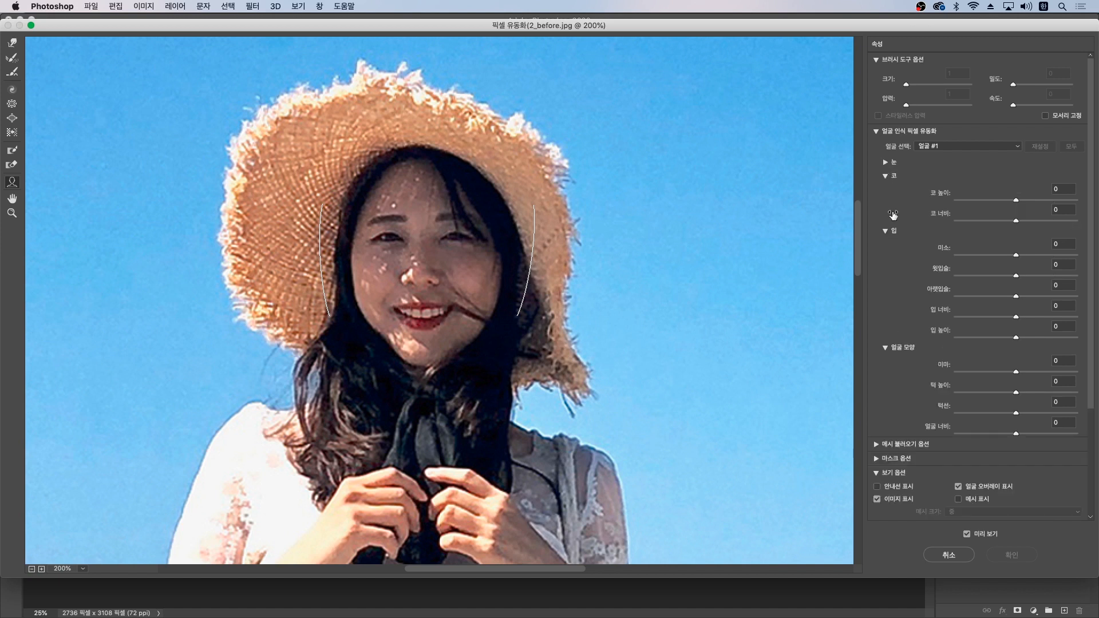
pyautogui.click(885, 175)
pyautogui.click(884, 189)
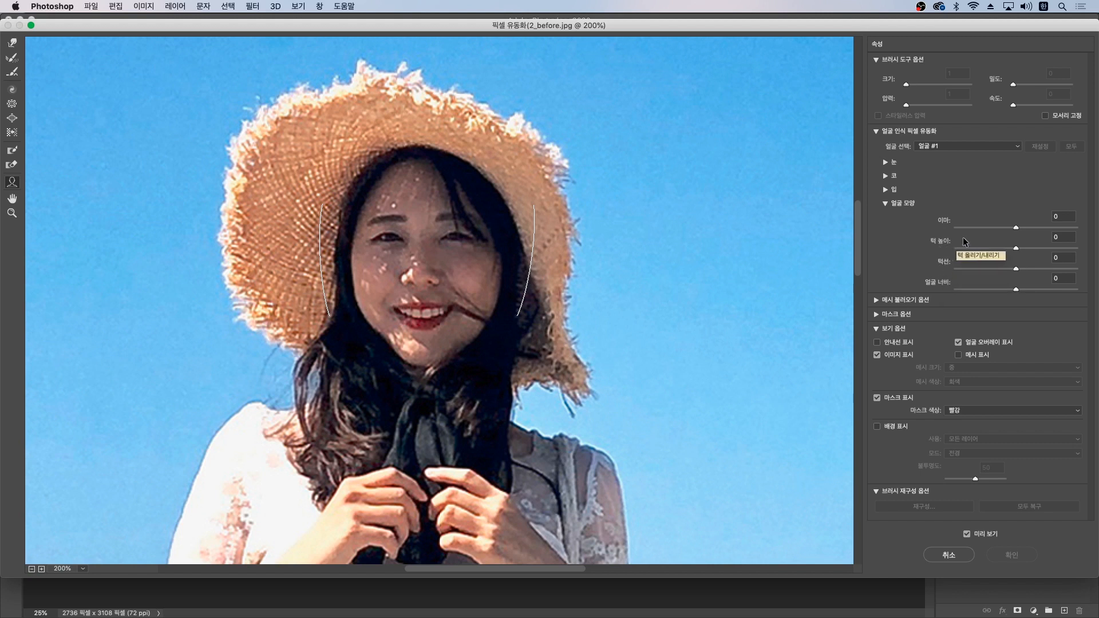
# - Reshape the woman's face with Forehead 11, Chin Height 36, Jawline -60 and Face Width -71
pyautogui.click(1028, 228)
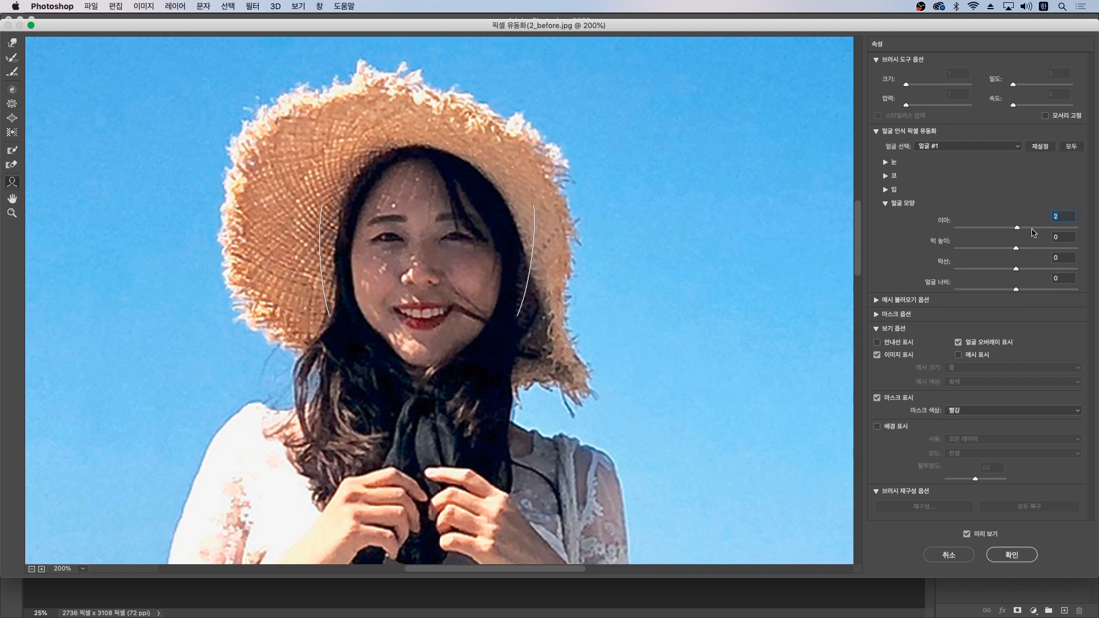
pyautogui.moveTo(1018, 238)
pyautogui.mouseDown()
pyautogui.moveTo(975, 242)
pyautogui.moveTo(1023, 232)
pyautogui.mouseUp()
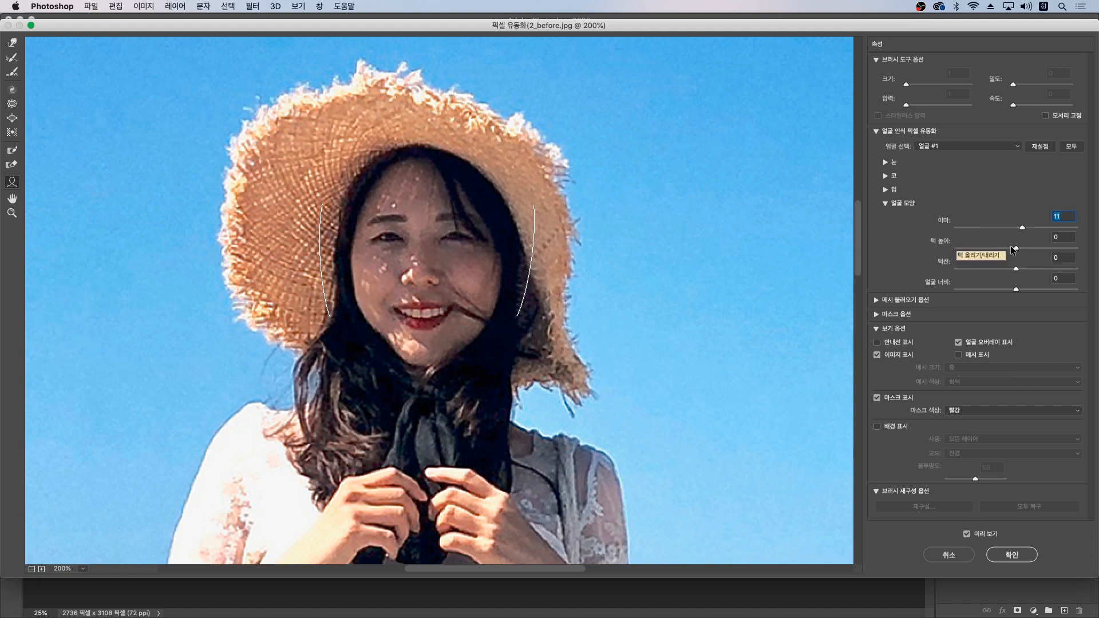
pyautogui.moveTo(1017, 248); pyautogui.dragTo(1034, 248)
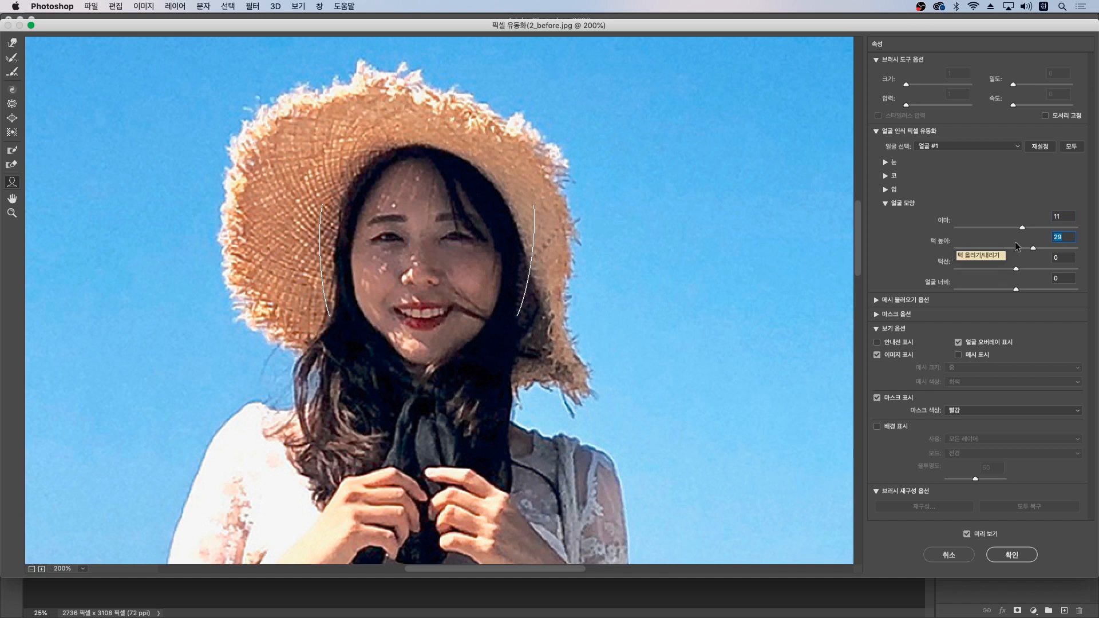
pyautogui.moveTo(444, 280)
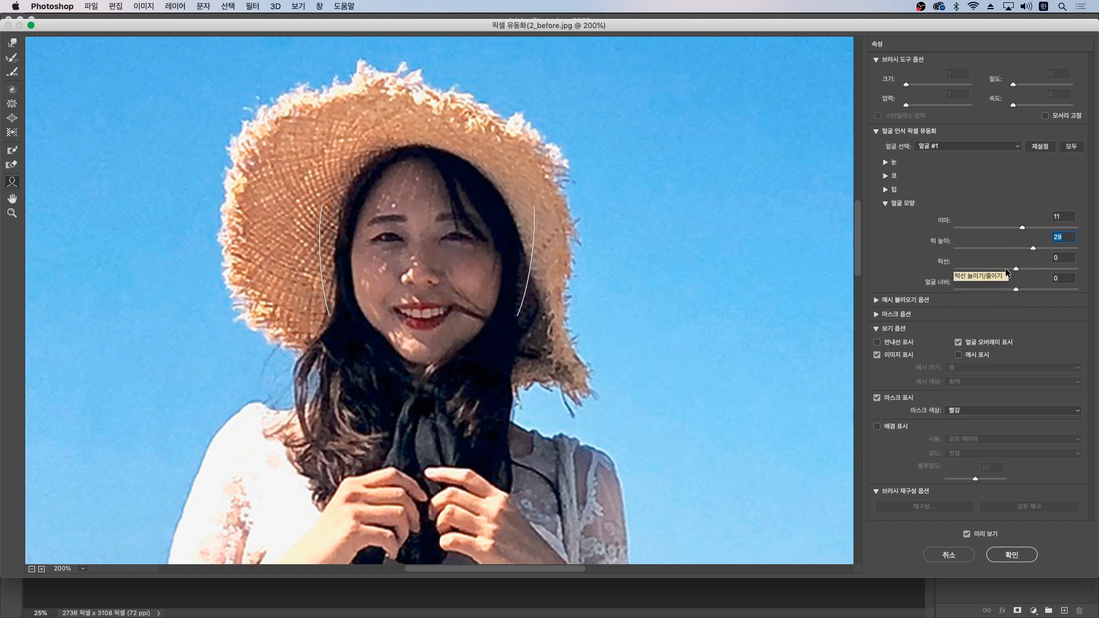
pyautogui.moveTo(1017, 269); pyautogui.dragTo(981, 275)
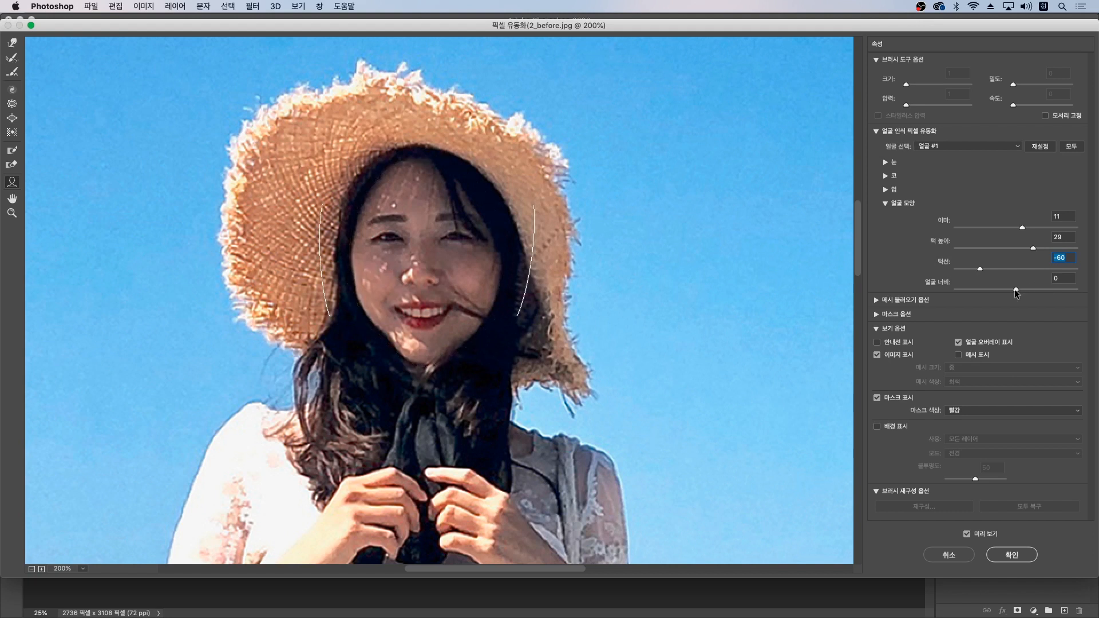
pyautogui.moveTo(1015, 289); pyautogui.dragTo(973, 291)
pyautogui.moveTo(1032, 247); pyautogui.dragTo(1040, 249)
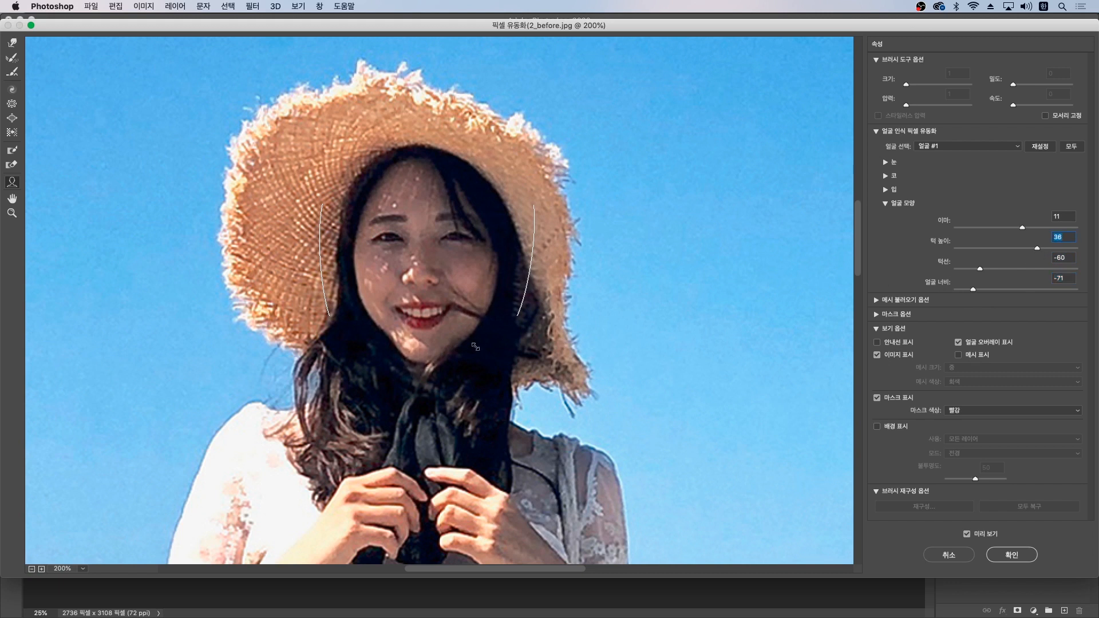
# - Refine the face shape to Jawline -24 and Face Width -100, then apply the Liquify filter
pyautogui.click(377, 335)
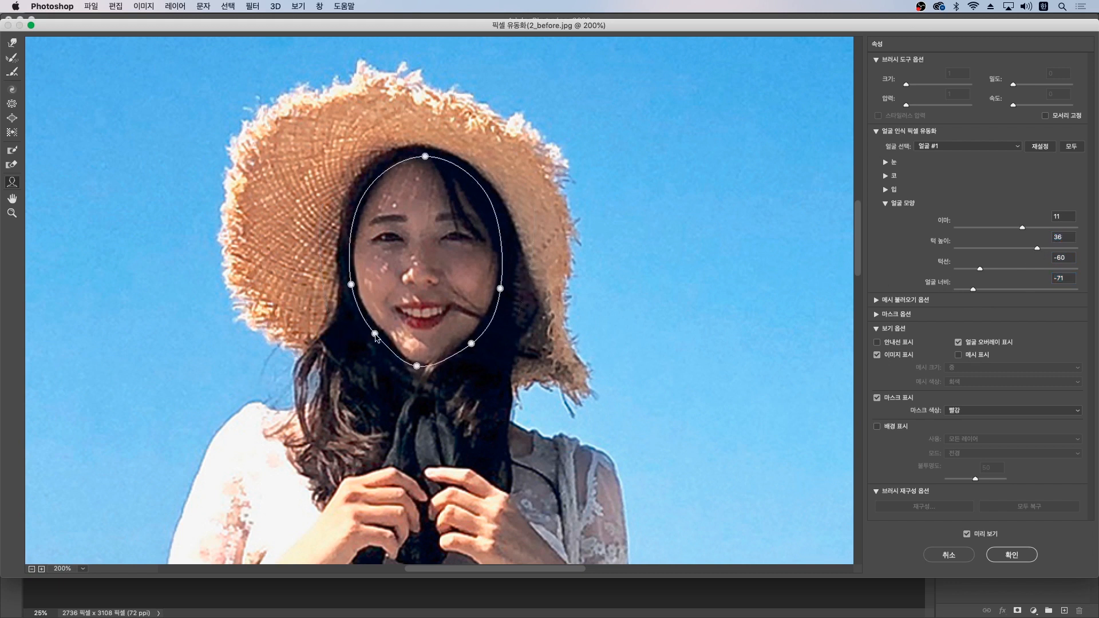
pyautogui.moveTo(378, 337); pyautogui.dragTo(375, 333)
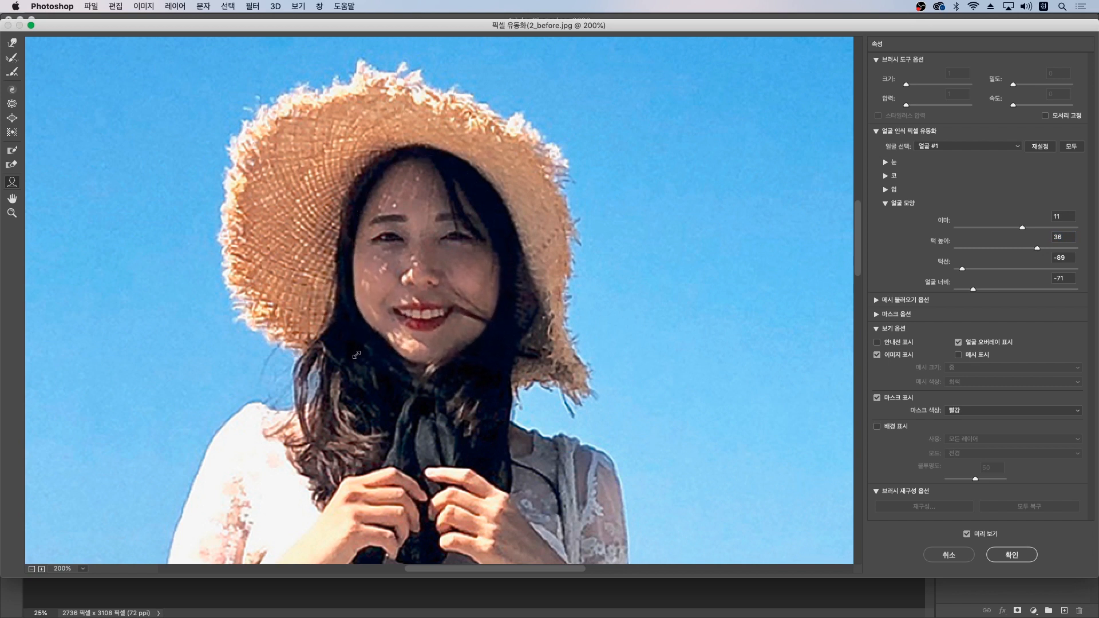
pyautogui.moveTo(371, 335); pyautogui.dragTo(370, 333)
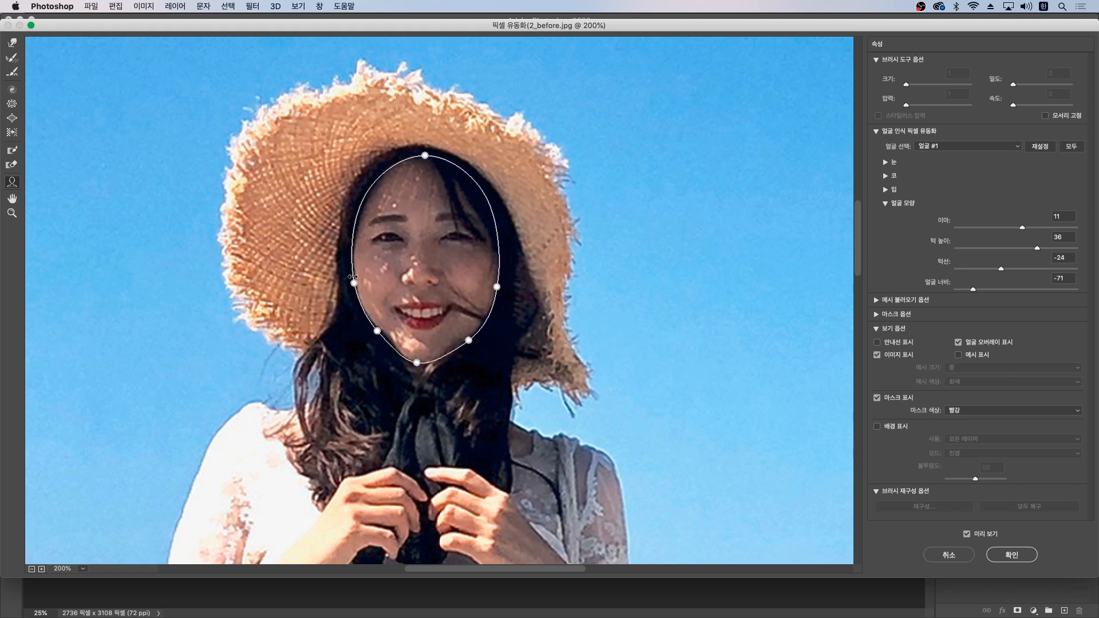
pyautogui.moveTo(355, 276); pyautogui.dragTo(356, 272)
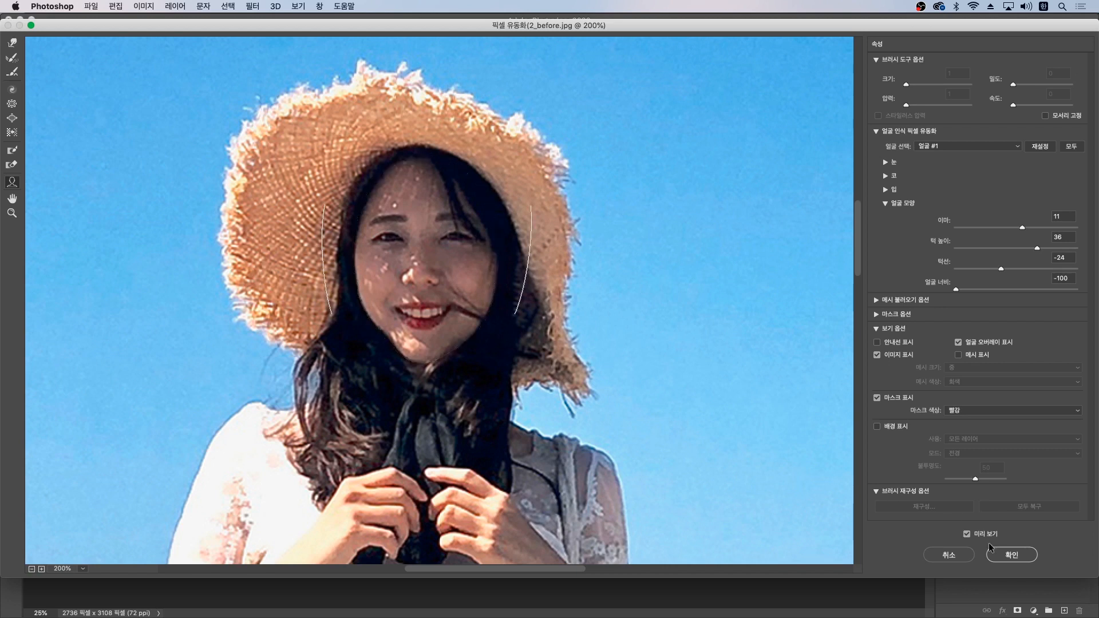
pyautogui.click(1008, 556)
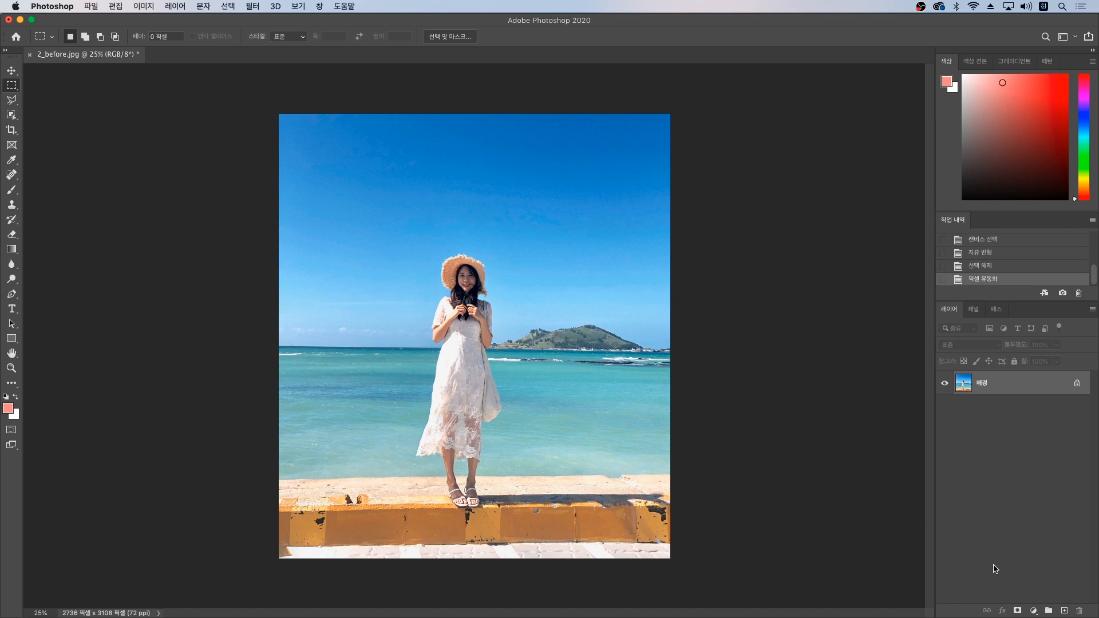
# - Start a Polygonal Lasso outline above the hat and trace loosely down the side opposite the bag, around the hem to the feet
pyautogui.click(12, 101)
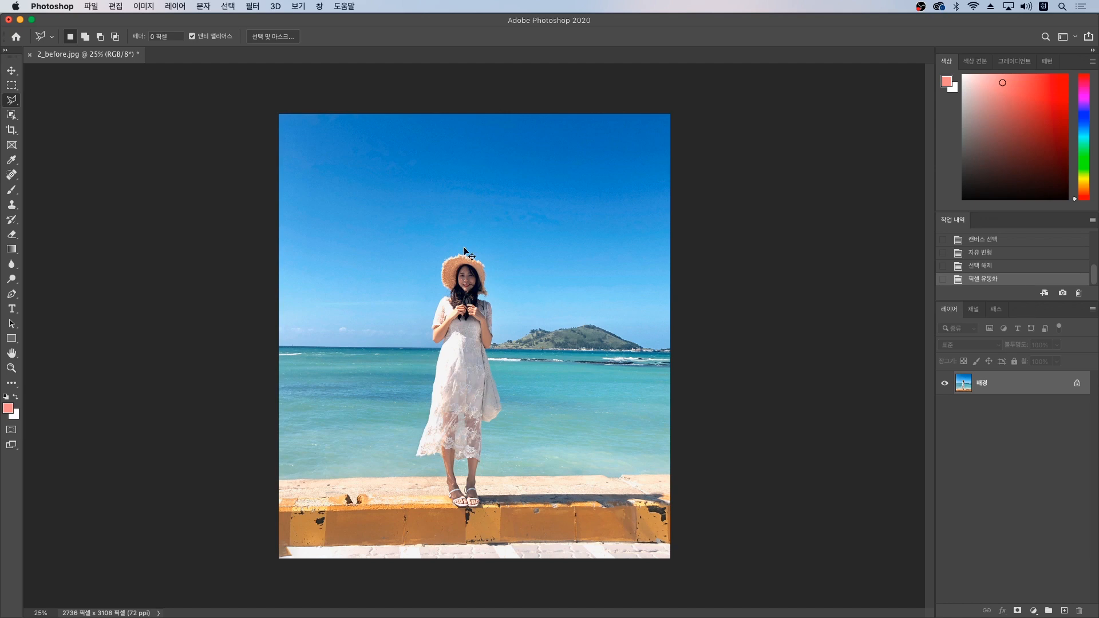
pyautogui.press('super+equal')
pyautogui.press('super+equal')
pyautogui.press('super+equal')
pyautogui.moveTo(462, 233); pyautogui.dragTo(485, 270)
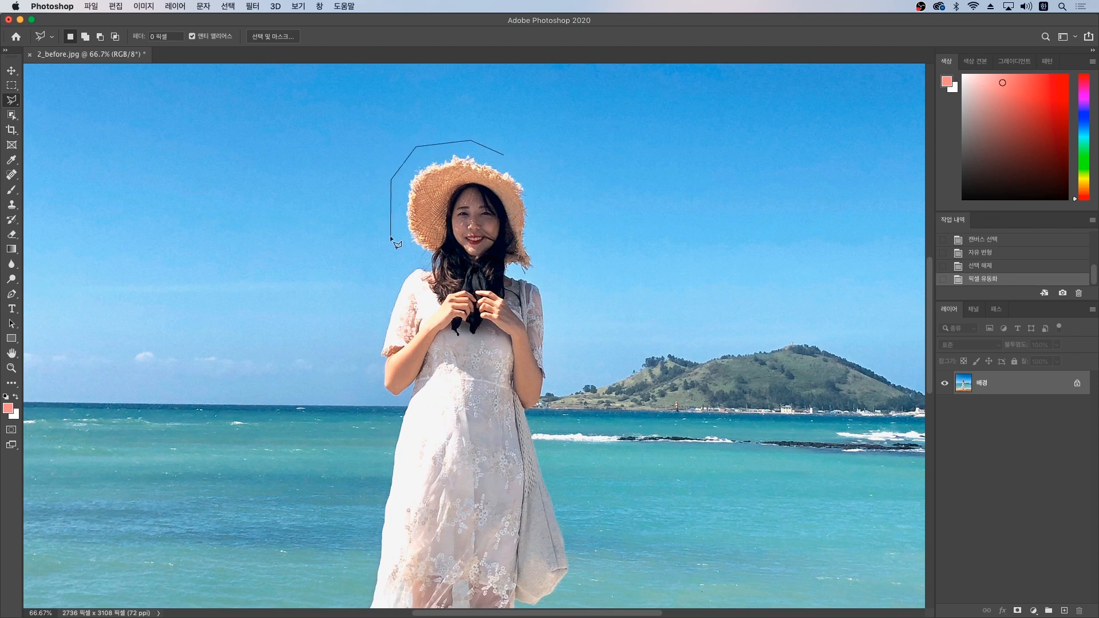
pyautogui.click(392, 258)
pyautogui.click(379, 424)
pyautogui.moveTo(363, 476); pyautogui.dragTo(375, 268)
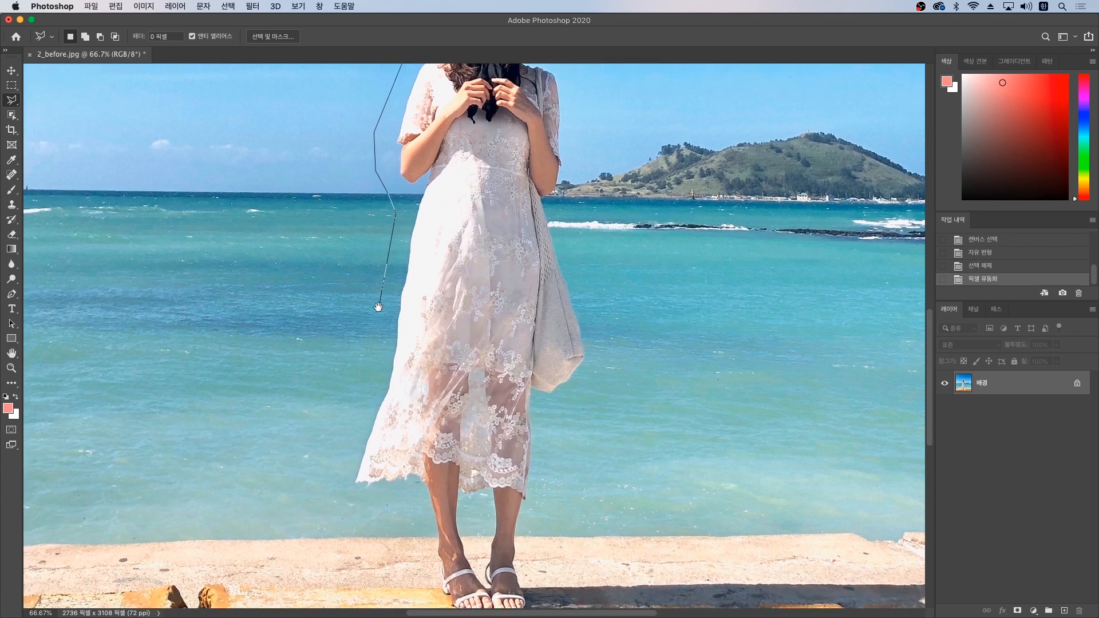
pyautogui.click(356, 404)
pyautogui.click(332, 504)
pyautogui.click(406, 504)
pyautogui.moveTo(416, 541); pyautogui.dragTo(408, 393)
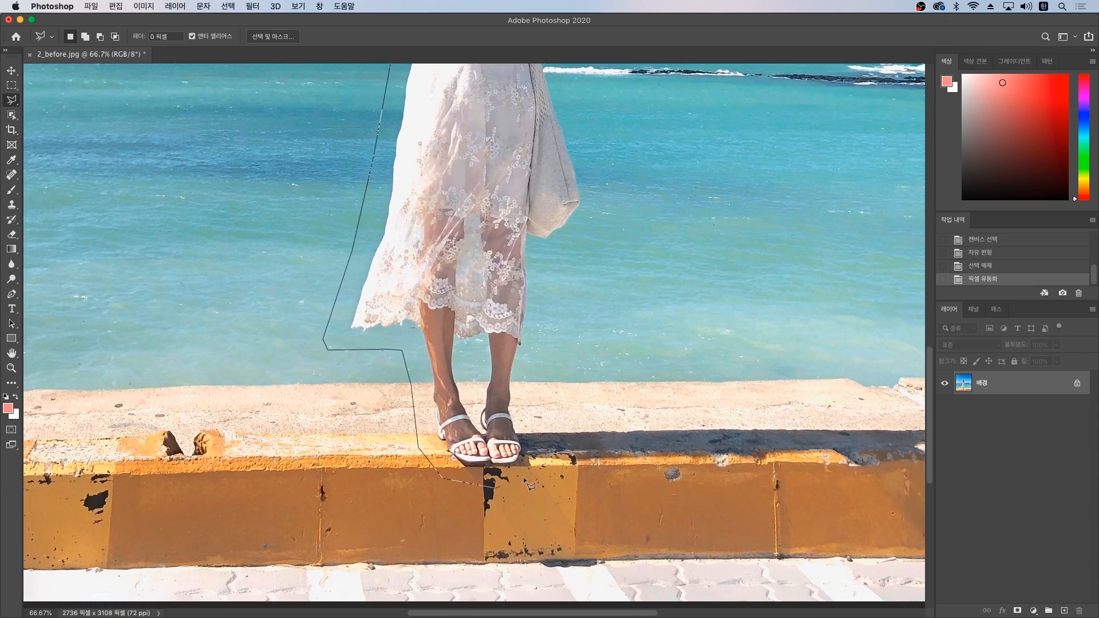
# - Continue the lasso outline from the feet up past the bag and arm to the hat, closing the selection around the woman
pyautogui.click(548, 469)
pyautogui.click(602, 177)
pyautogui.moveTo(589, 154); pyautogui.dragTo(613, 405)
pyautogui.click(590, 305)
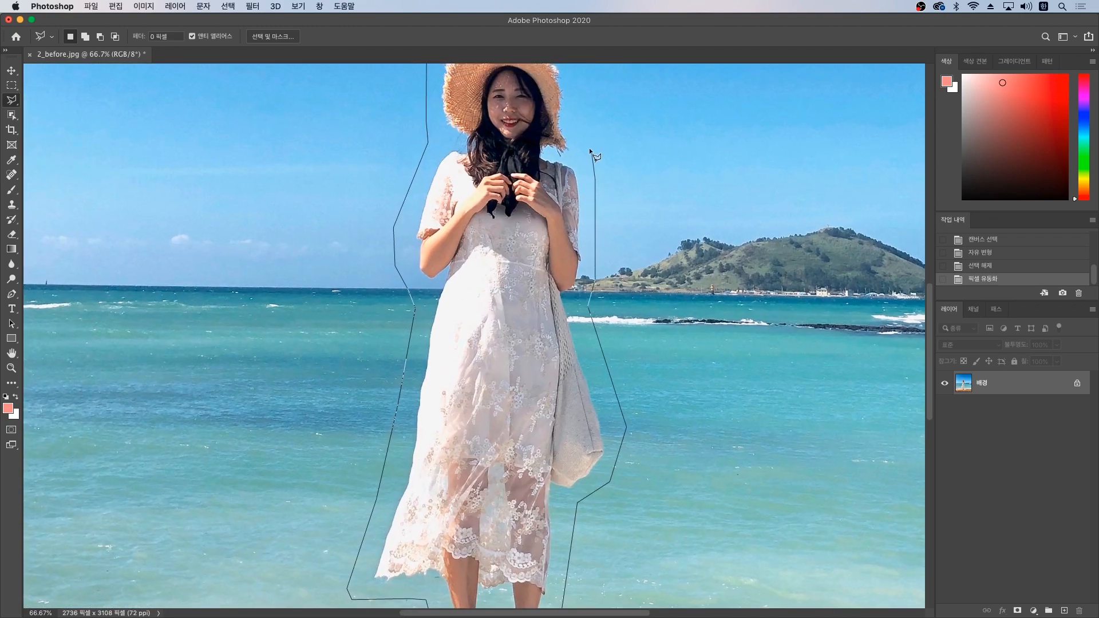
pyautogui.scroll(5, 590, 172)
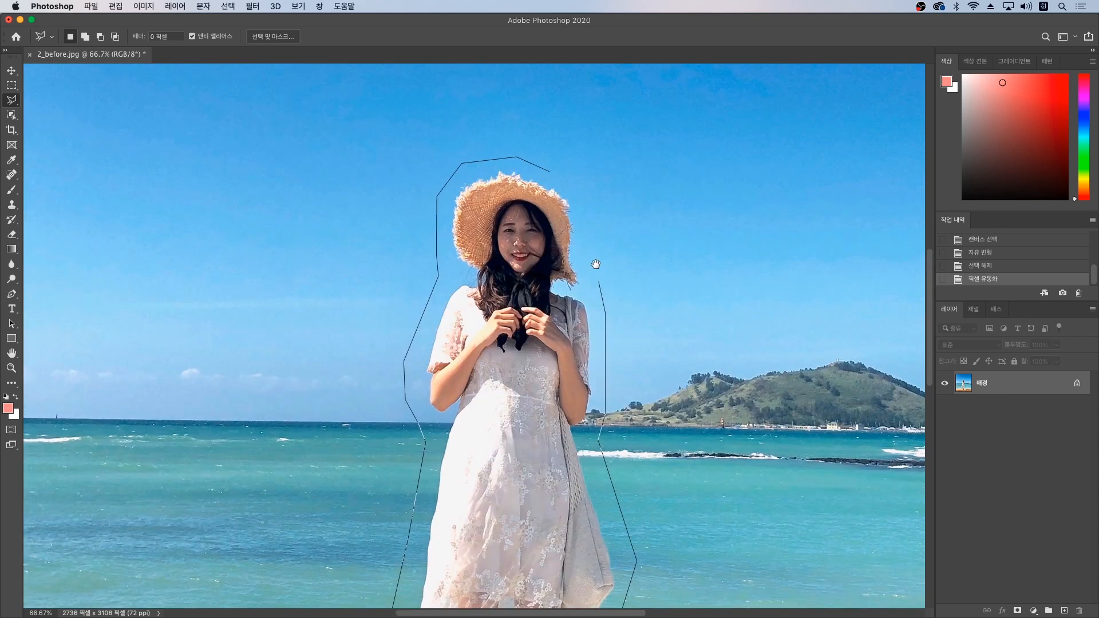
pyautogui.doubleClick(550, 171)
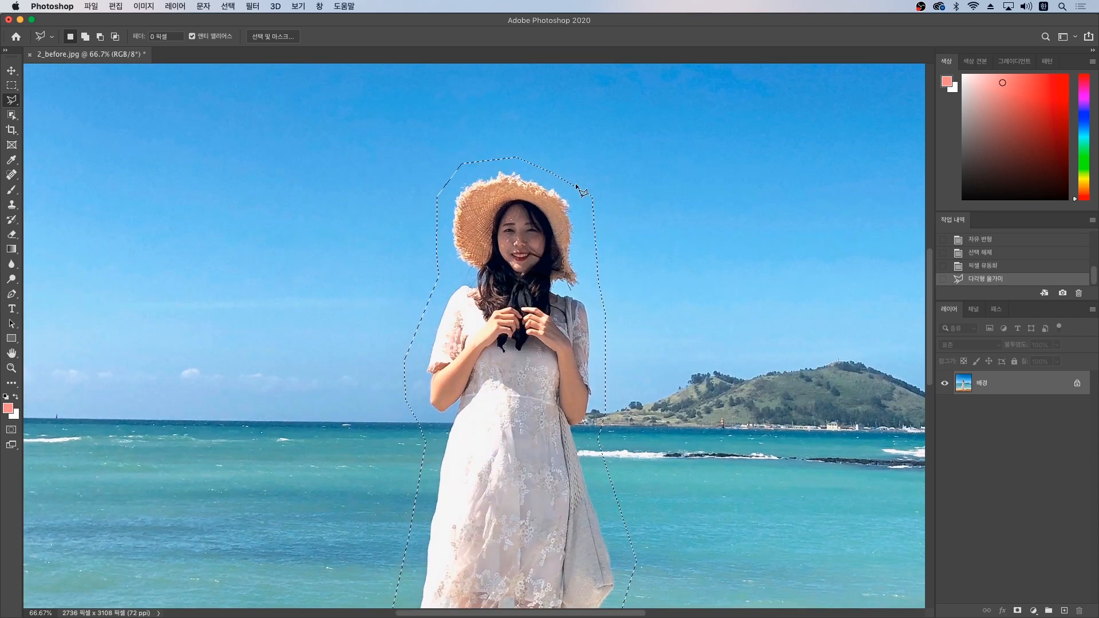
# - Copy the selected woman onto a new layer and start Puppet Warp on it
pyautogui.press('super+minus')
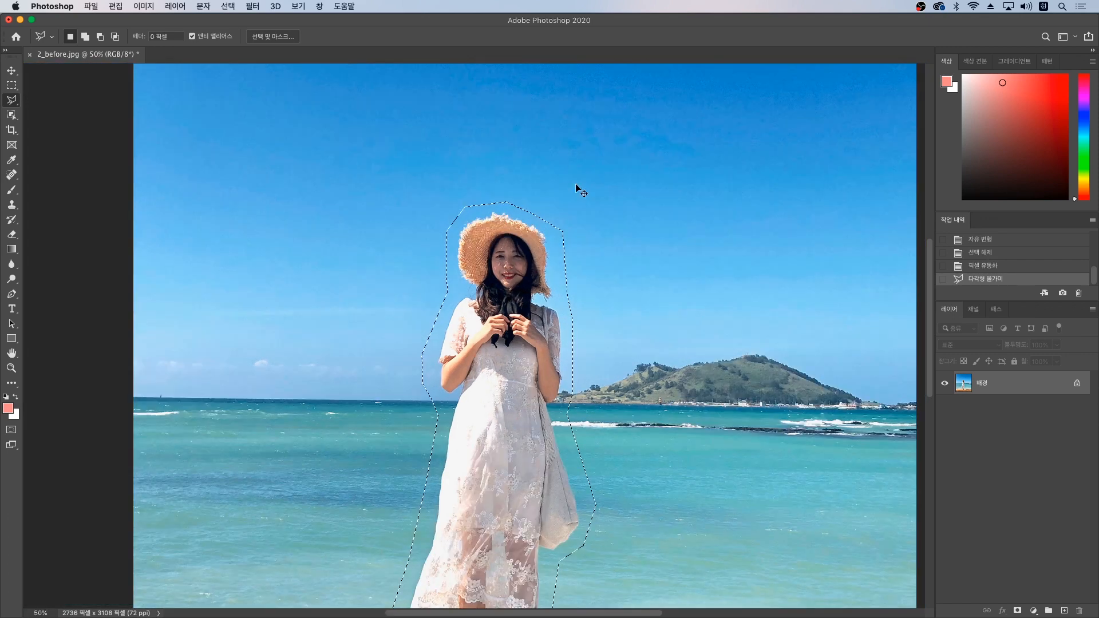
pyautogui.press('super+minus')
pyautogui.moveTo(585, 270); pyautogui.dragTo(602, 237)
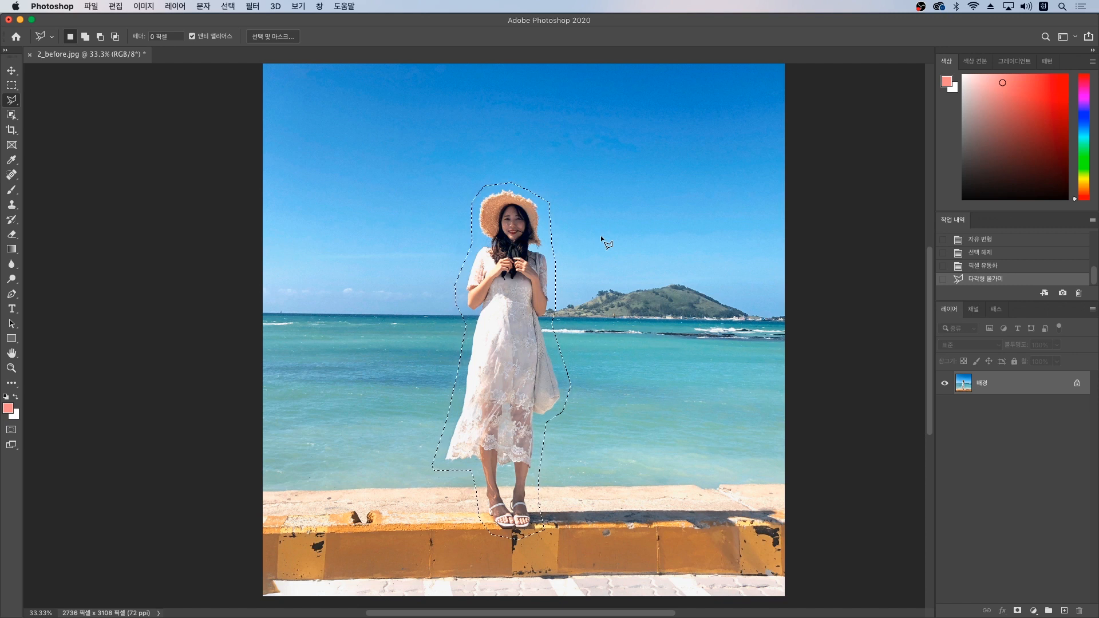
pyautogui.hotkey('ctrl', 'j')
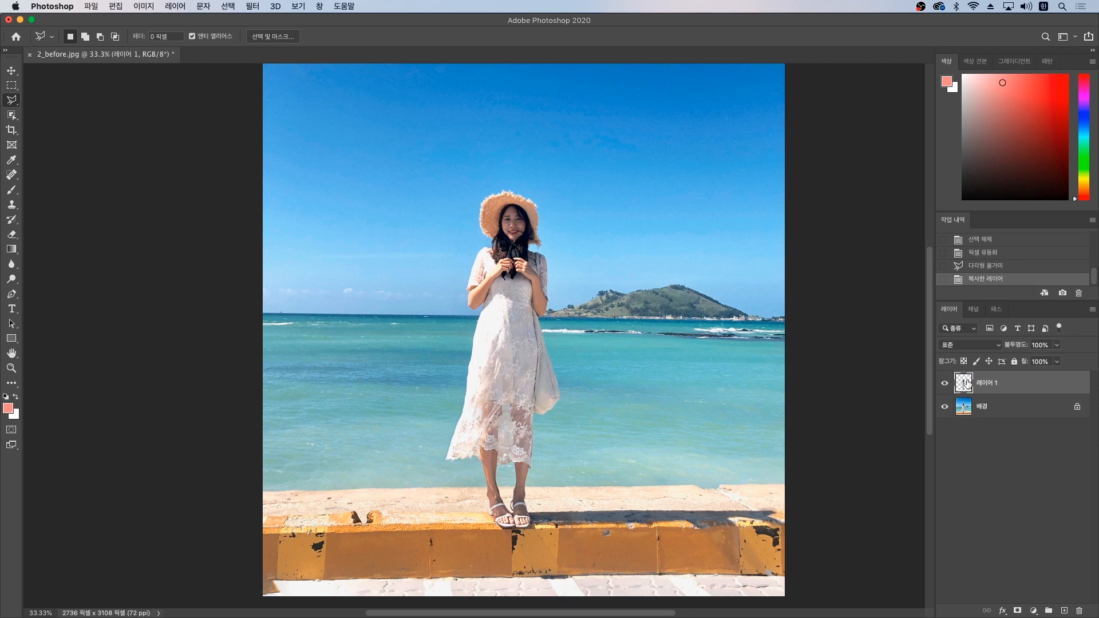
pyautogui.click(116, 7)
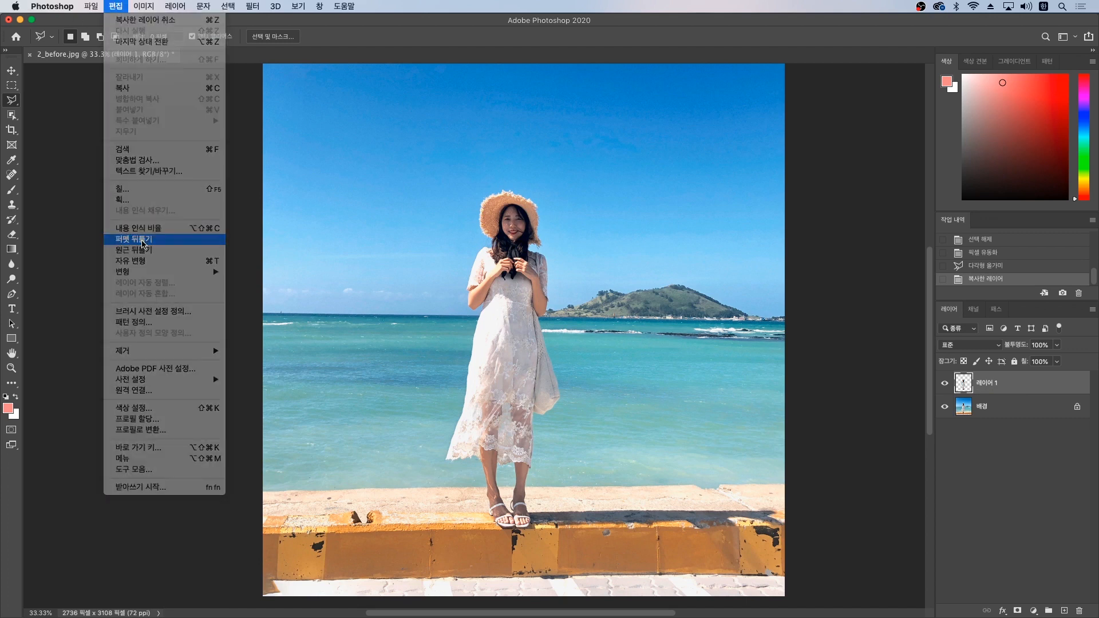
pyautogui.click(143, 243)
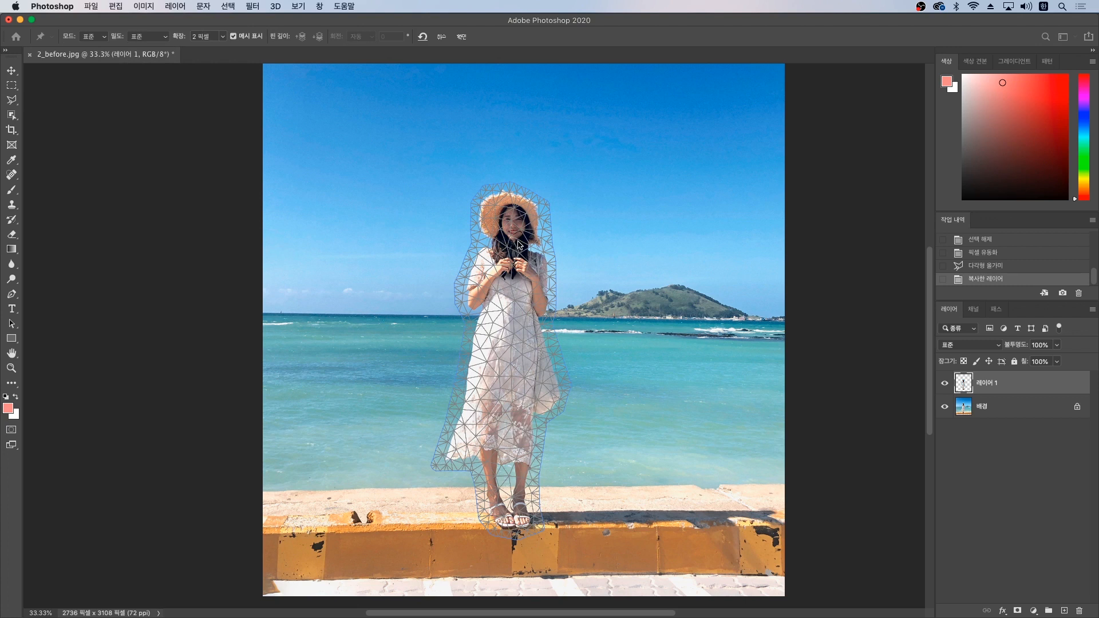
pyautogui.click(513, 203)
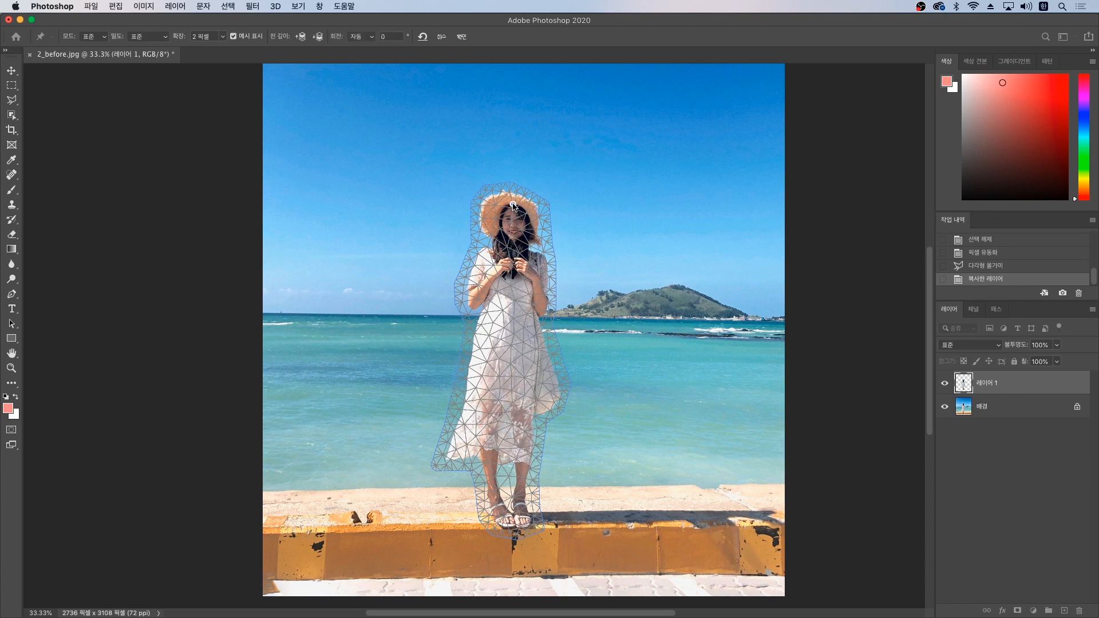
pyautogui.moveTo(518, 464); pyautogui.dragTo(551, 439)
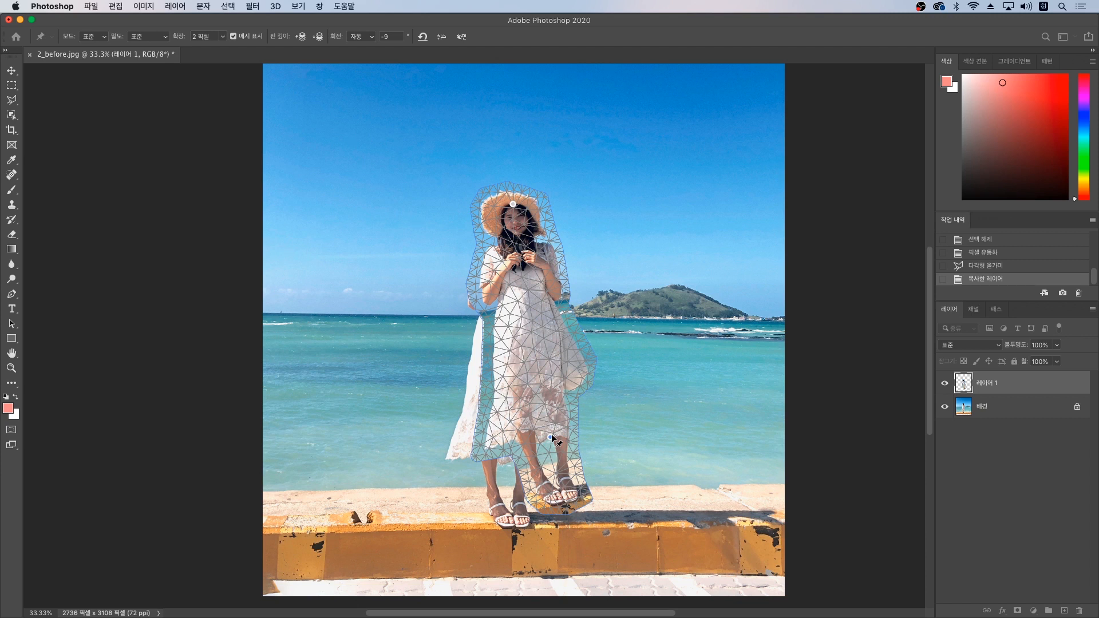
pyautogui.keyDown('alt'); pyautogui.click(551, 438); pyautogui.keyUp('alt')
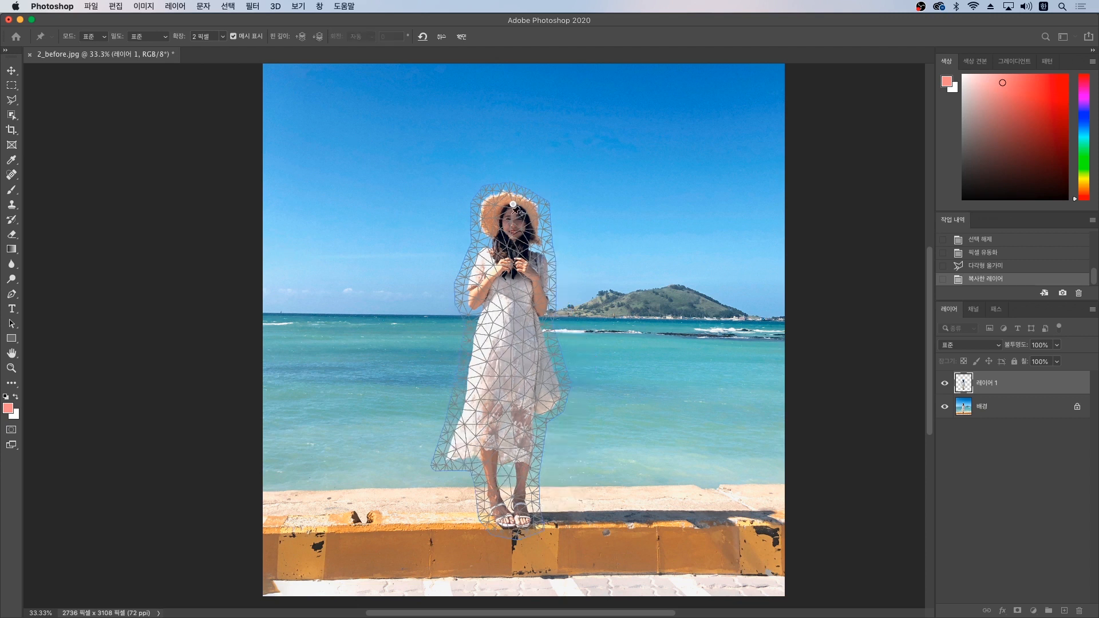
pyautogui.click(513, 204)
pyautogui.press('Delete')
# - Place Puppet Warp pins on the woman's forehead, both shoulders and both hips
pyautogui.press('super+equal')
pyautogui.press('super+equal')
pyautogui.press('super+equal')
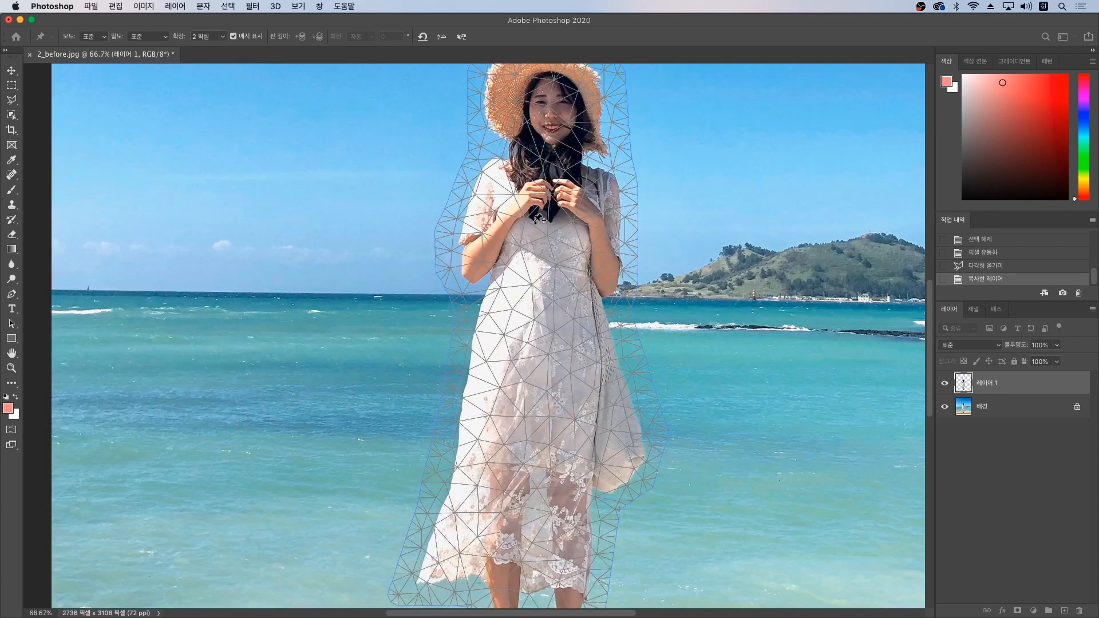
pyautogui.moveTo(604, 173); pyautogui.dragTo(526, 411)
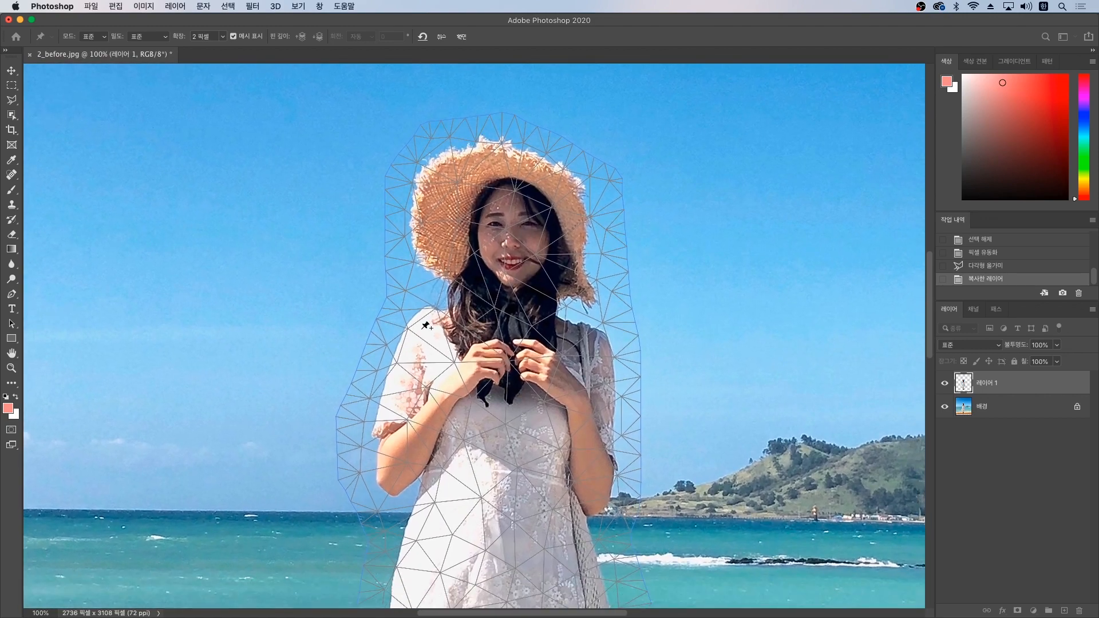
pyautogui.click(509, 201)
pyautogui.click(428, 323)
pyautogui.click(595, 341)
pyautogui.moveTo(554, 458); pyautogui.dragTo(539, 295)
pyautogui.click(428, 355)
pyautogui.click(583, 355)
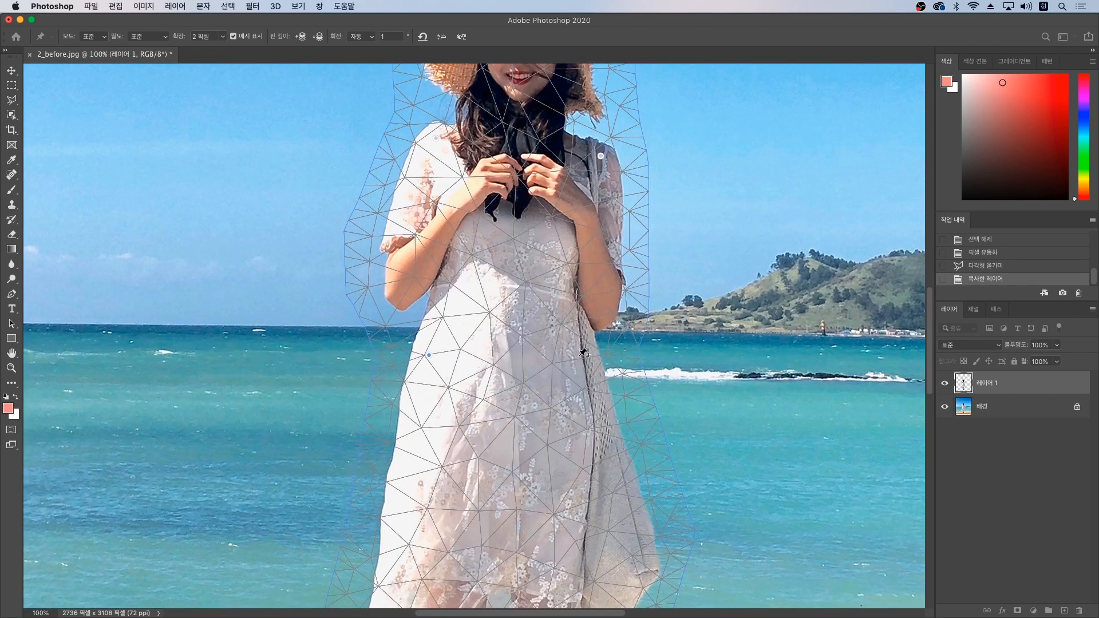
# - Add Puppet Warp pins along both legs, from the knees through the ankles to the feet
pyautogui.moveTo(519, 500); pyautogui.dragTo(541, 279)
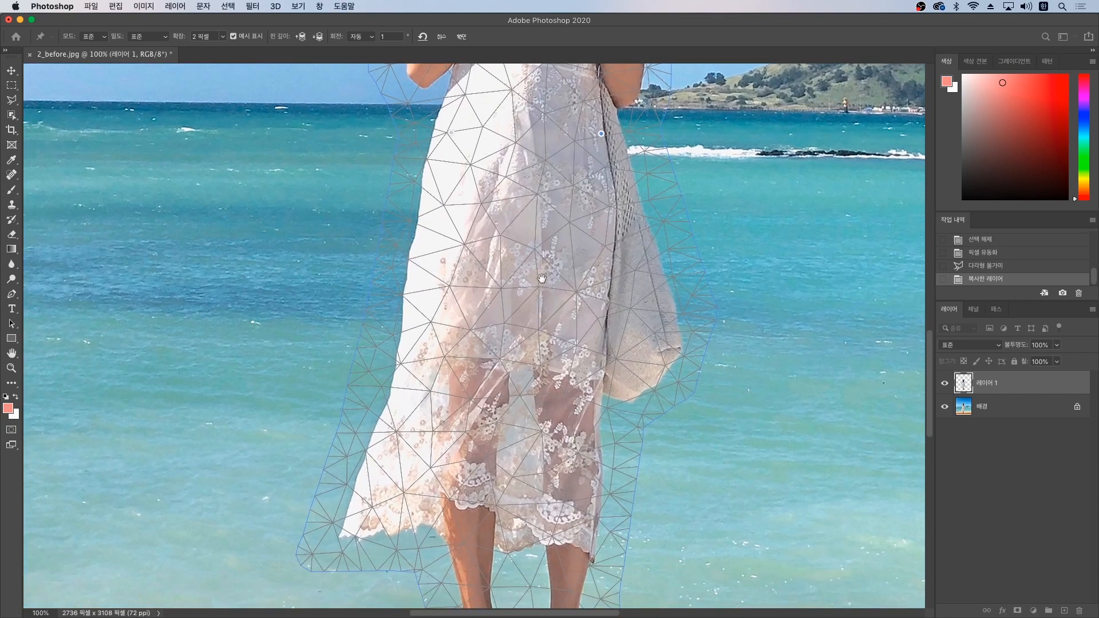
pyautogui.click(487, 385)
pyautogui.click(561, 389)
pyautogui.moveTo(509, 458); pyautogui.dragTo(512, 304)
pyautogui.click(479, 460)
pyautogui.click(569, 458)
pyautogui.click(523, 564)
pyautogui.click(569, 565)
# - Replace the hip pin opposite the bag with a higher one, add a waist pin there, and pull both slightly inward to slim the waist
pyautogui.moveTo(558, 381); pyautogui.dragTo(545, 532)
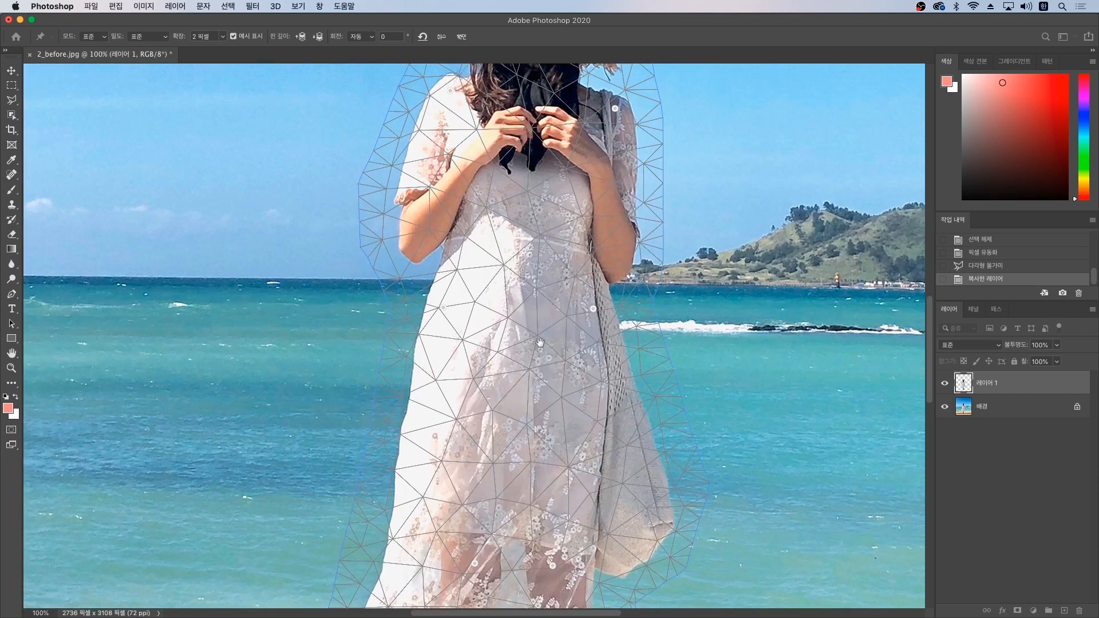
pyautogui.moveTo(545, 315); pyautogui.dragTo(536, 381)
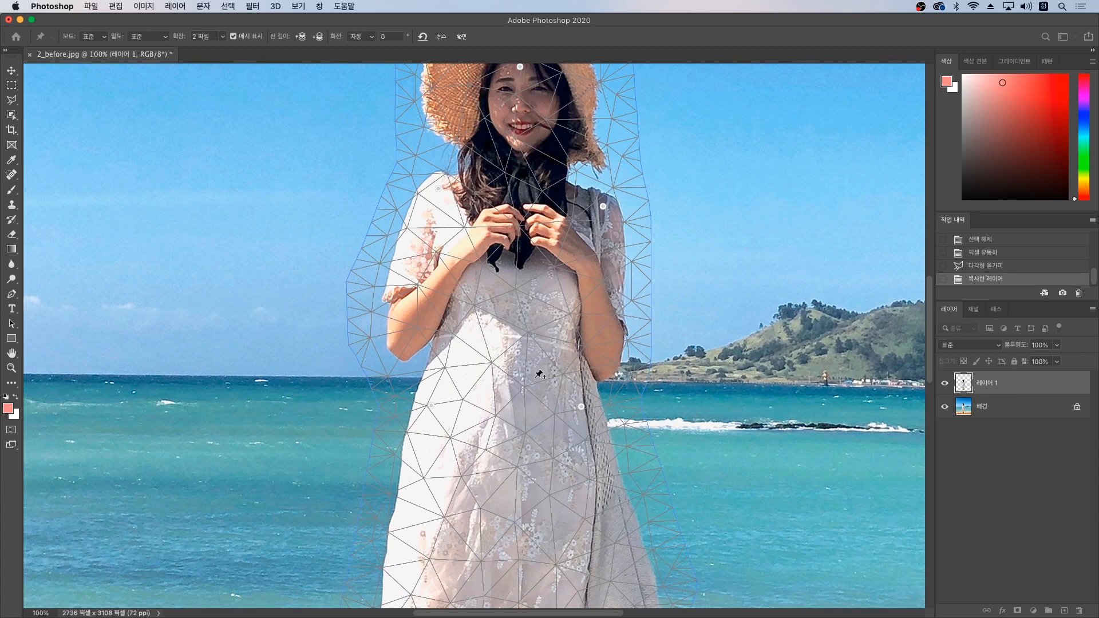
pyautogui.keyDown('alt'); pyautogui.click(431, 407); pyautogui.keyUp('alt')
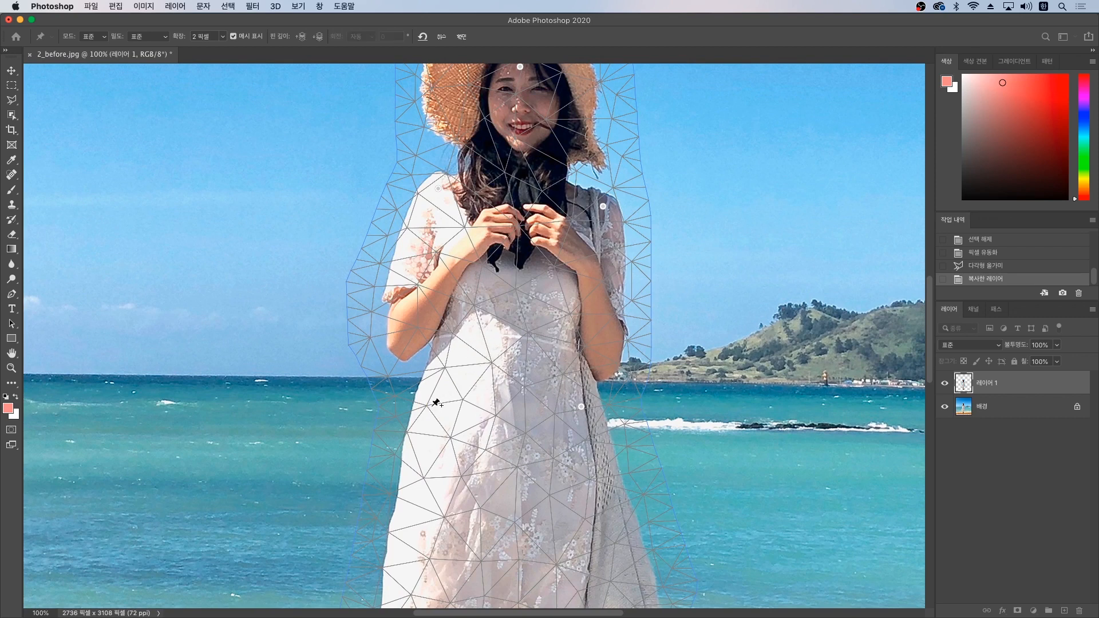
pyautogui.click(434, 377)
pyautogui.click(447, 339)
pyautogui.moveTo(448, 339); pyautogui.dragTo(473, 342)
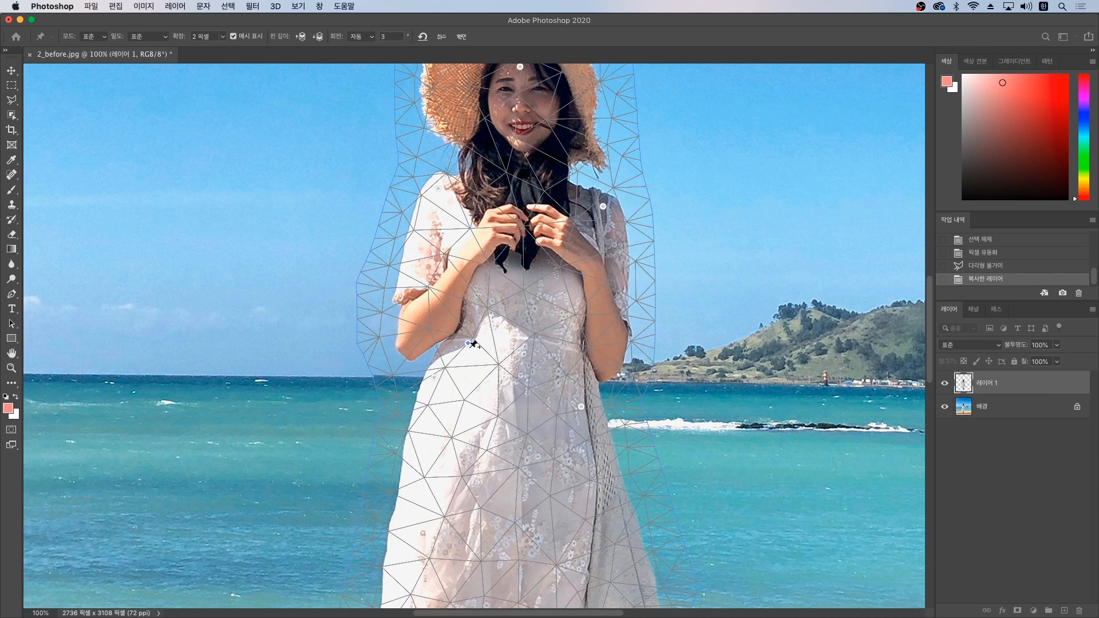
pyautogui.moveTo(467, 343); pyautogui.dragTo(459, 342)
pyautogui.moveTo(437, 380); pyautogui.dragTo(441, 378)
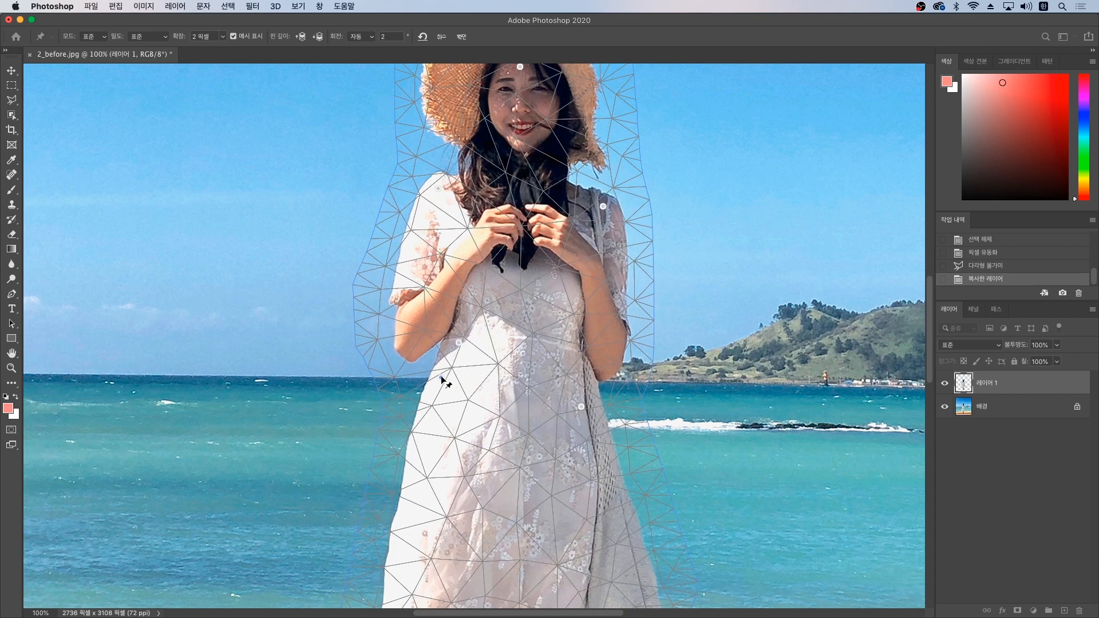
# - Pin the waist on the bag side and pull it inward, then nudge the hip pin below it slightly outward
pyautogui.click(565, 352)
pyautogui.moveTo(565, 352); pyautogui.dragTo(552, 352)
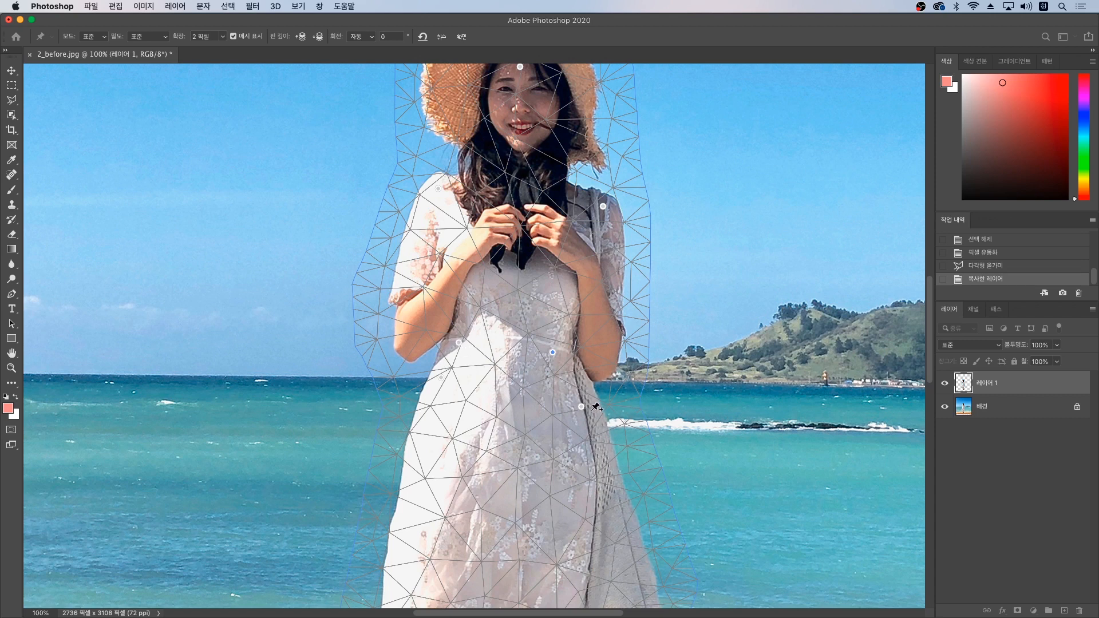
pyautogui.moveTo(582, 407); pyautogui.dragTo(586, 408)
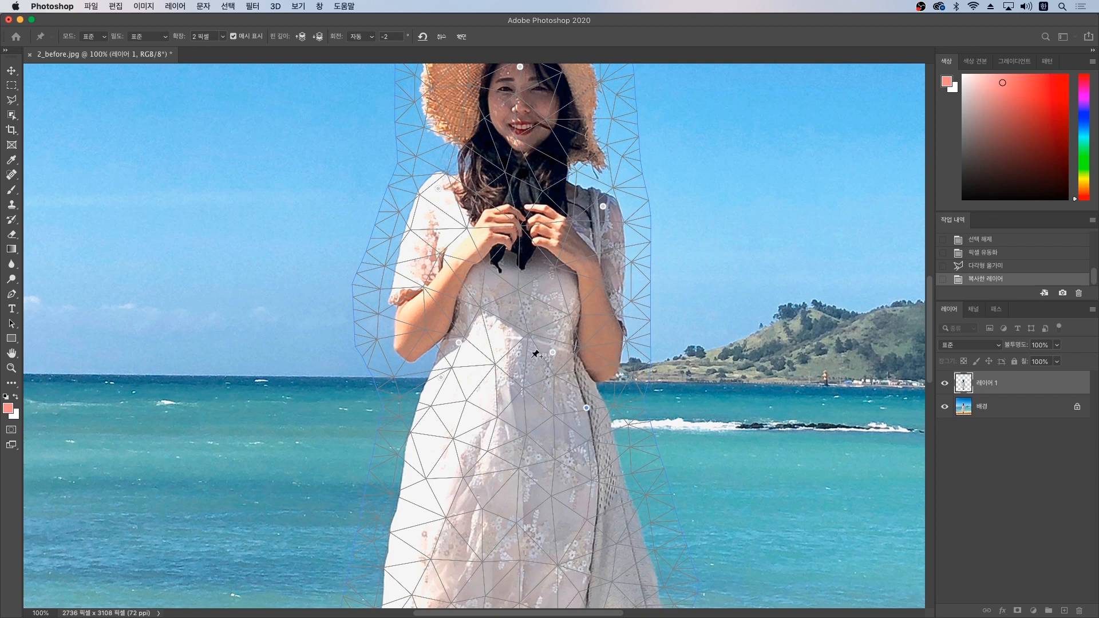
# - Add pins to both upper arms and pull the arm on the bag side slightly inward
pyautogui.click(418, 232)
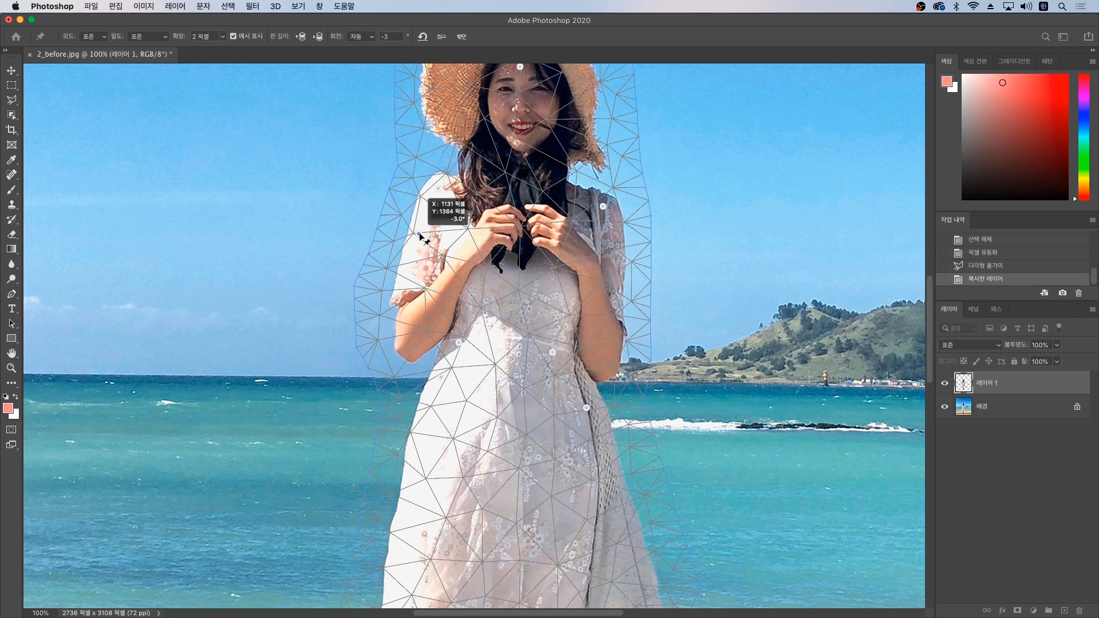
pyautogui.click(603, 250)
pyautogui.moveTo(603, 252); pyautogui.dragTo(598, 251)
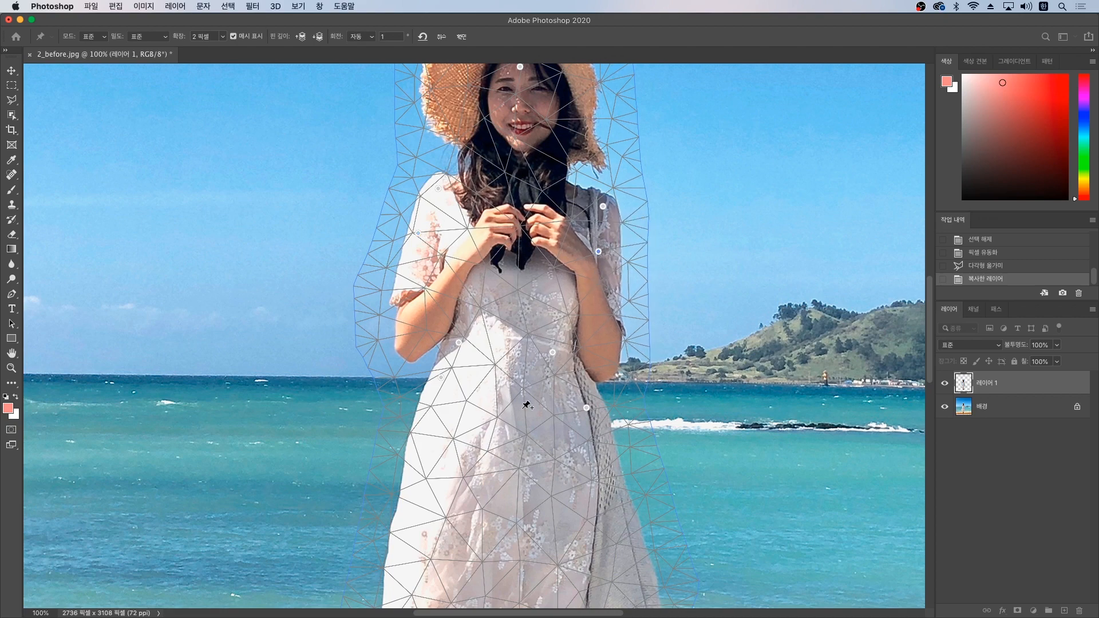
pyautogui.scroll(-10, 527, 405)
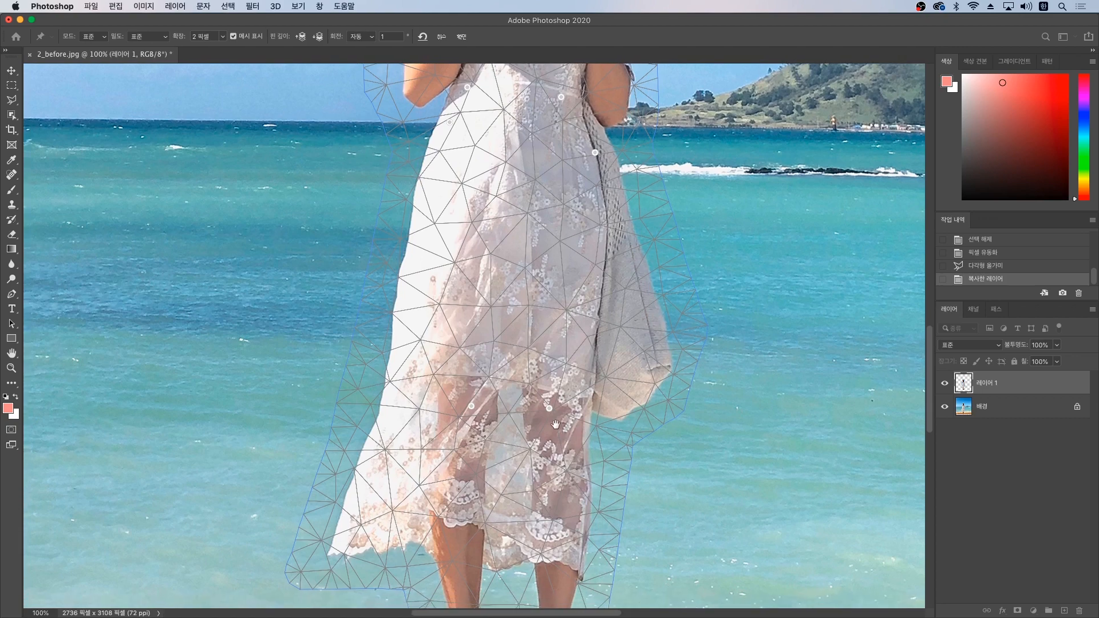
pyautogui.scroll(-4, 551, 229)
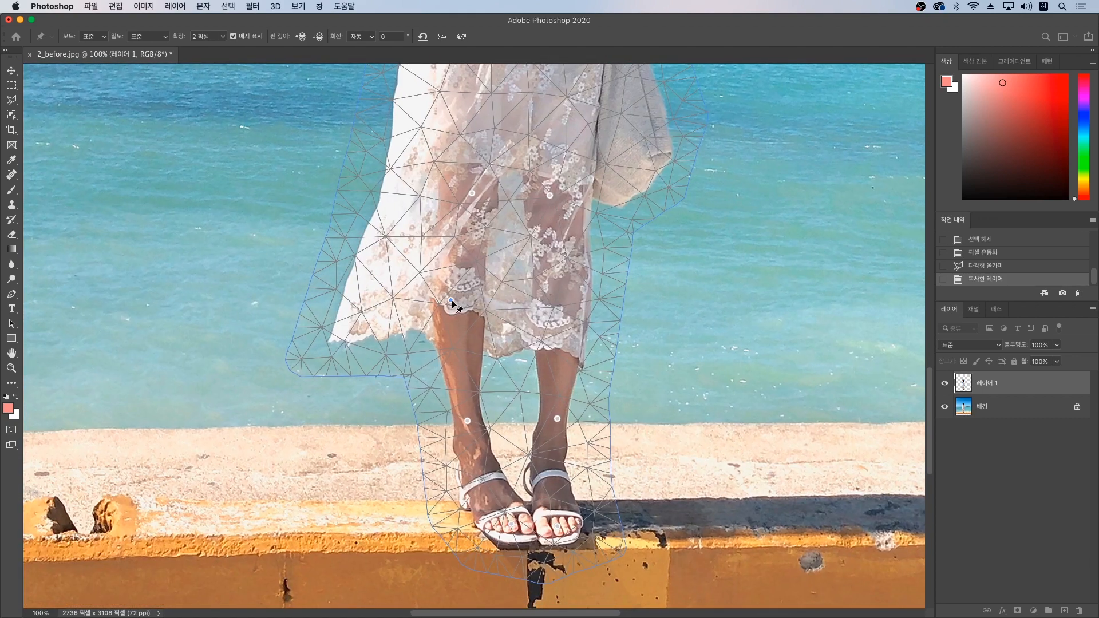
# - Pin both lower legs at the dress hem and the shin on the bag side, pulling them slightly inward to slim the calves
pyautogui.click(455, 301)
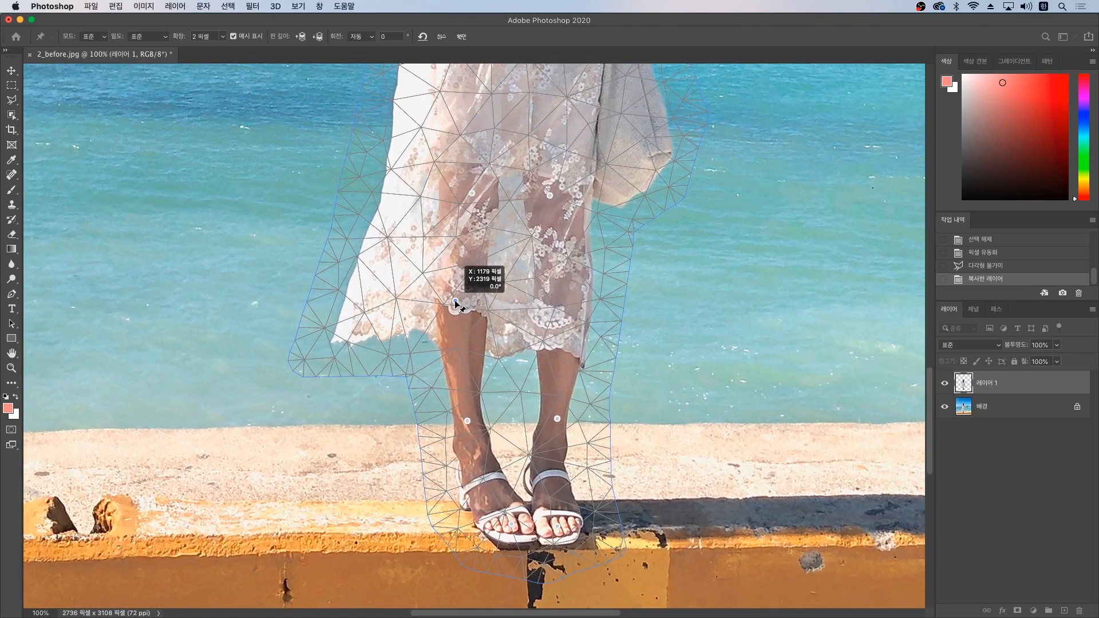
pyautogui.click(566, 301)
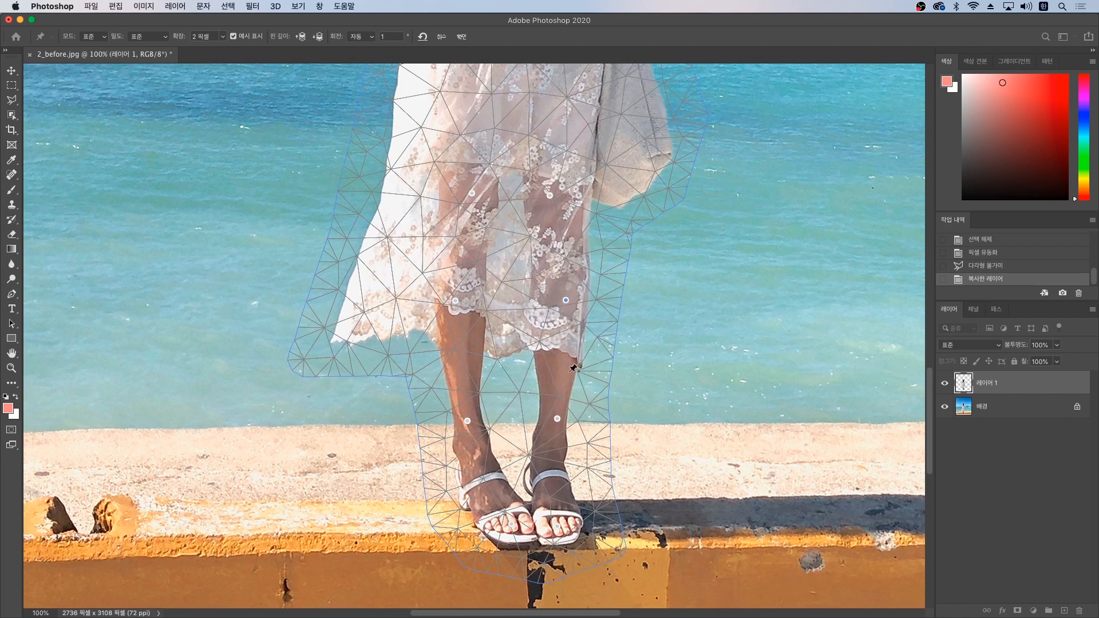
pyautogui.click(558, 379)
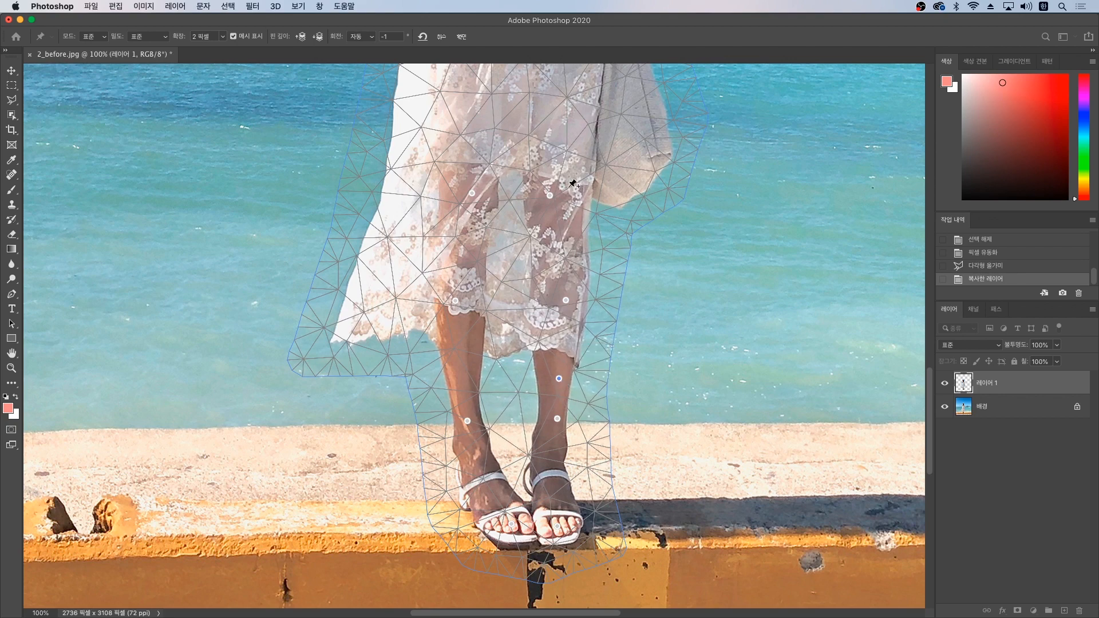
# - Check the reshaped figure as a whole and apply the Puppet Warp
pyautogui.moveTo(561, 184); pyautogui.dragTo(568, 519)
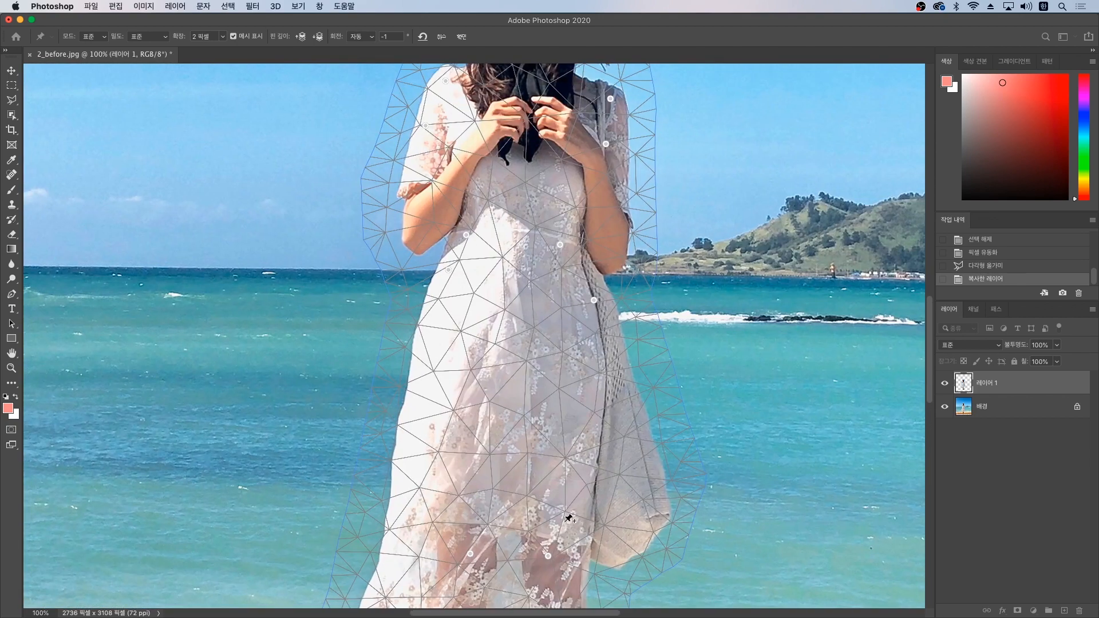
pyautogui.press('super+minus')
pyautogui.press('super+minus')
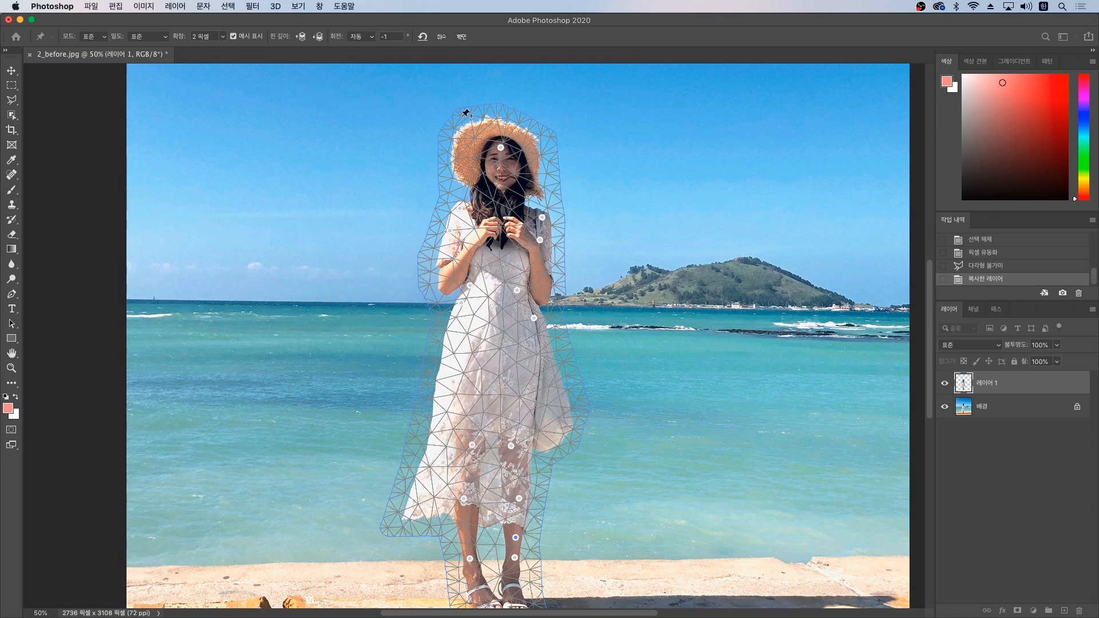
pyautogui.click(461, 38)
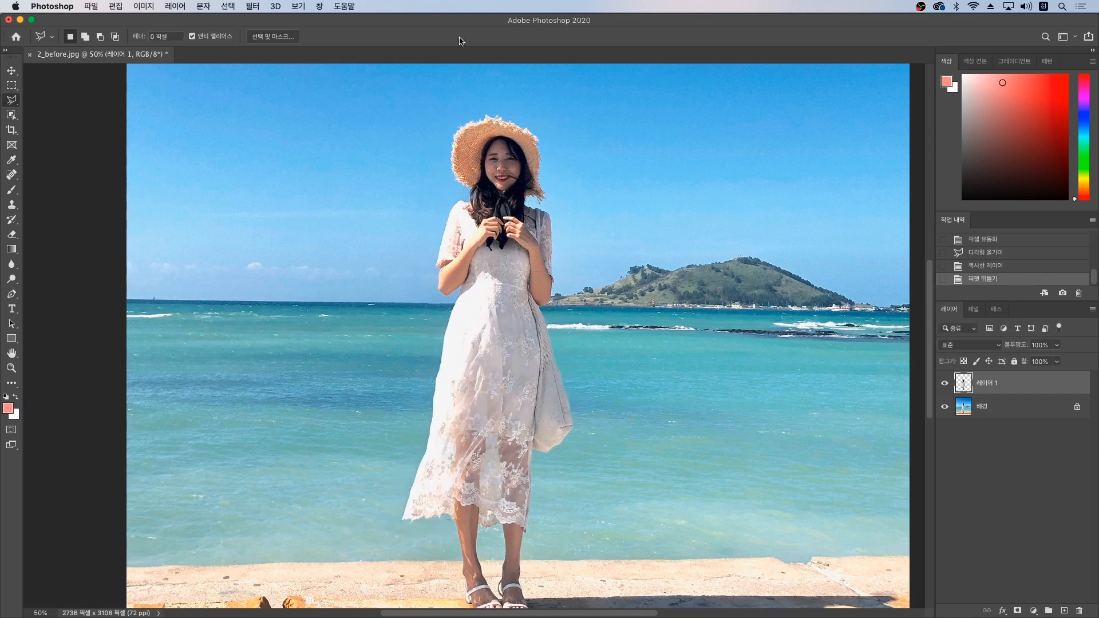
# - Erase the copied layer's edge at the horizon beside the waist, opposite the bag, with a soft round 150 px Eraser
pyautogui.moveTo(582, 287)
pyautogui.mouseDown()
pyautogui.moveTo(581, 218)
pyautogui.moveTo(588, 286)
pyautogui.mouseUp()
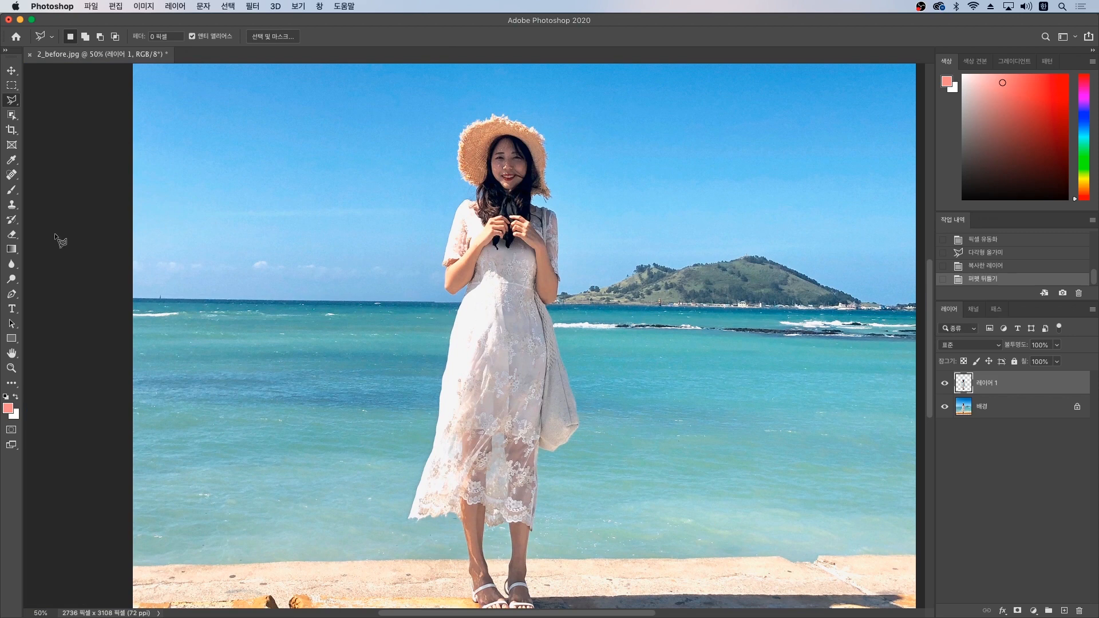
pyautogui.click(11, 235)
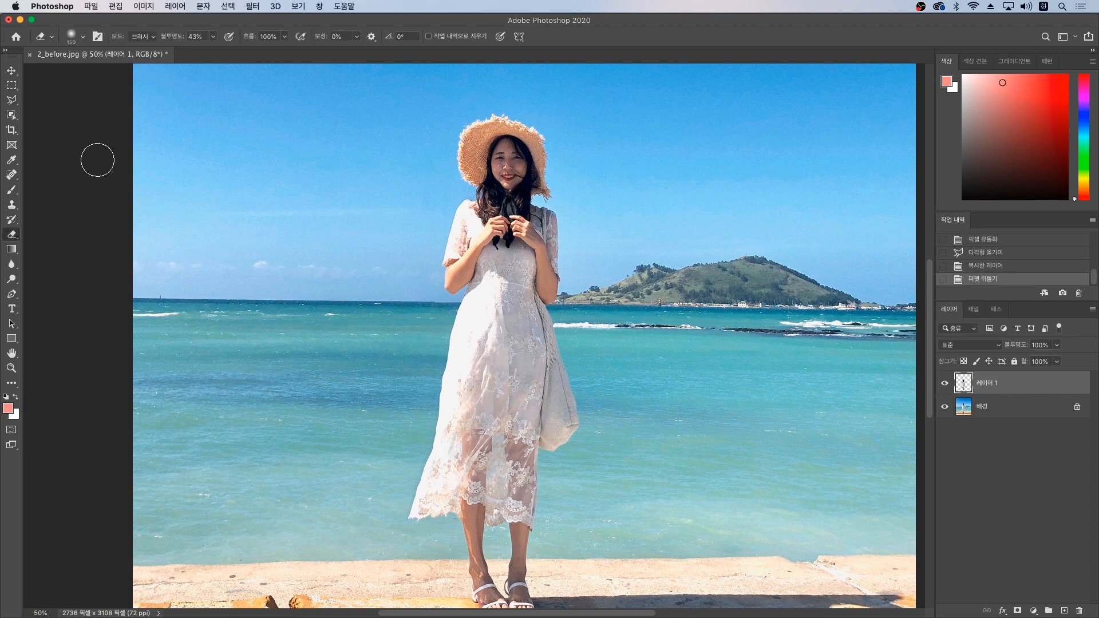
pyautogui.click(83, 36)
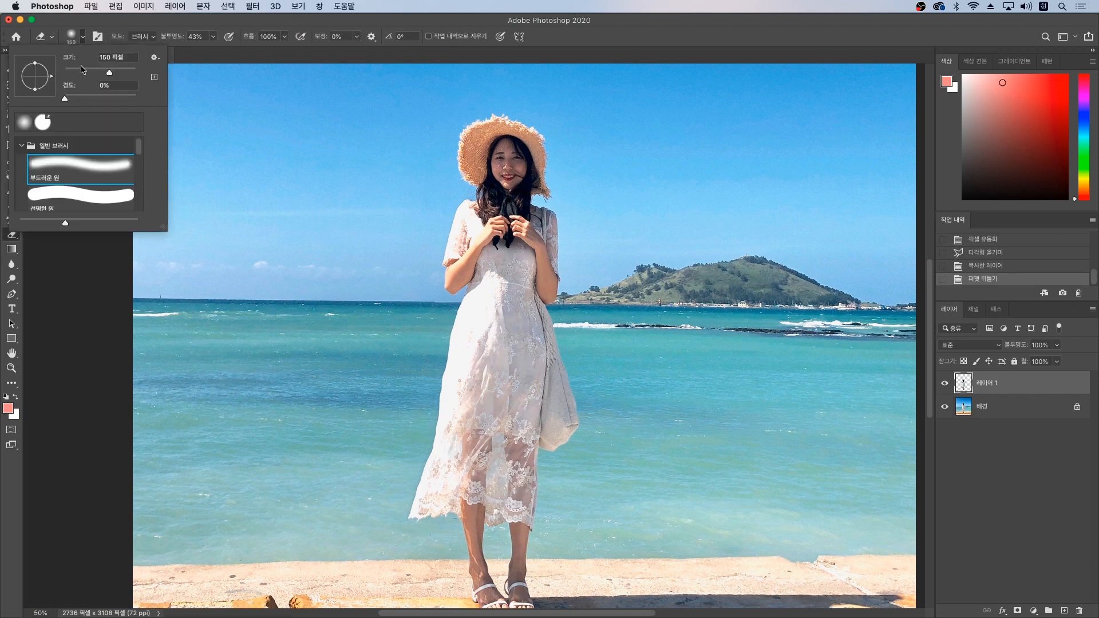
pyautogui.click(429, 308)
pyautogui.click(429, 308)
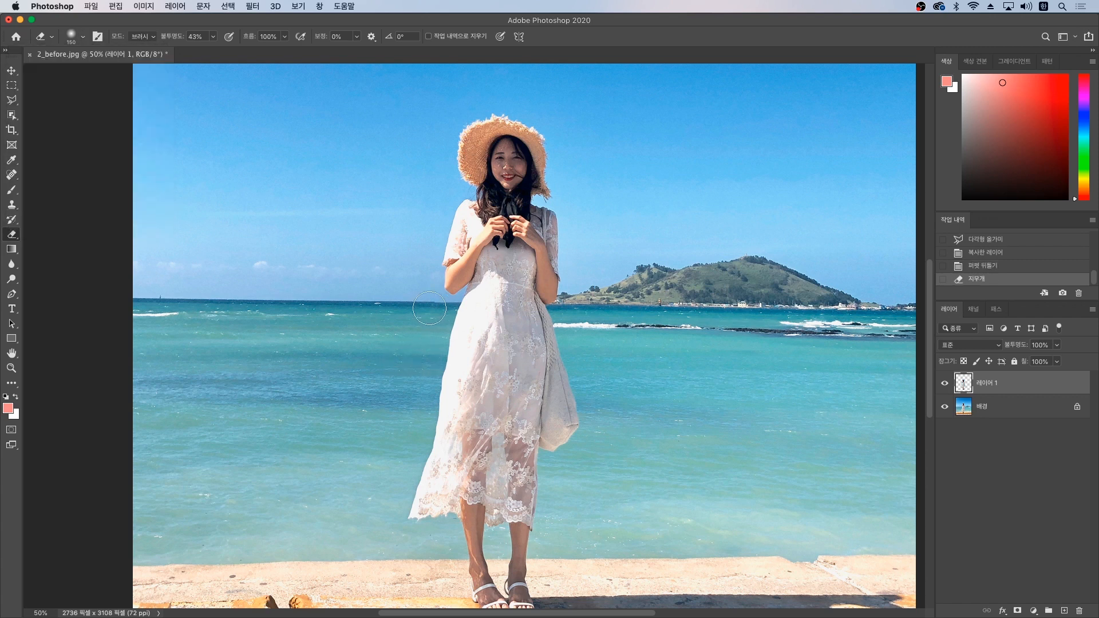
# - Reduce the Eraser to 90 px and blend the remaining mismatch along the horizon closer to the waist
pyautogui.press('[')
pyautogui.press('[')
pyautogui.press('[')
pyautogui.click(436, 308)
pyautogui.click(436, 309)
pyautogui.click(432, 309)
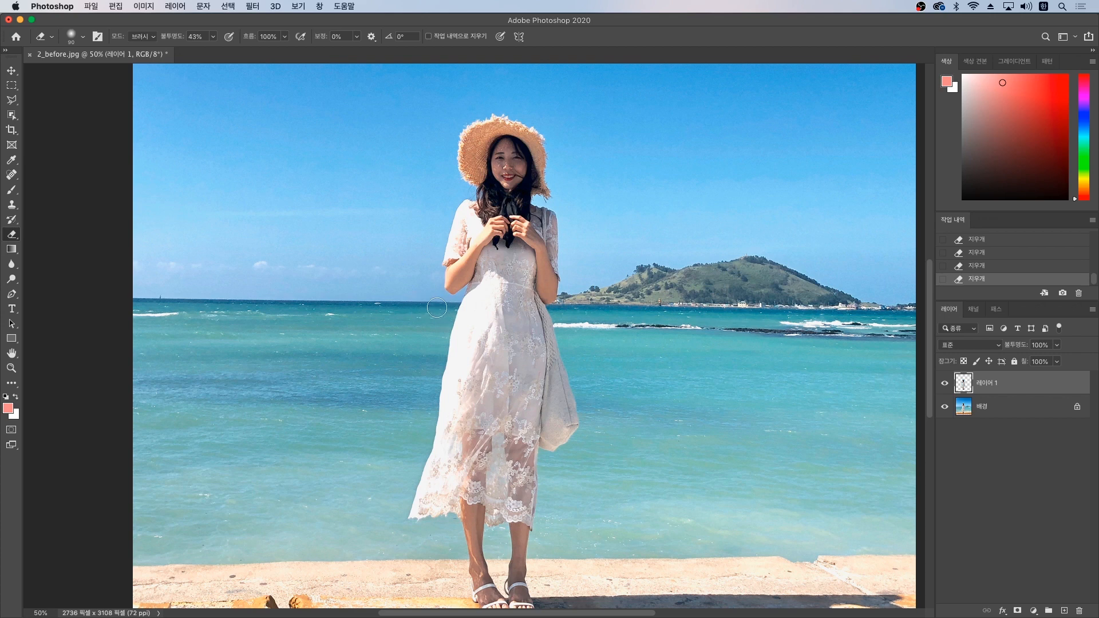
pyautogui.press('super+minus')
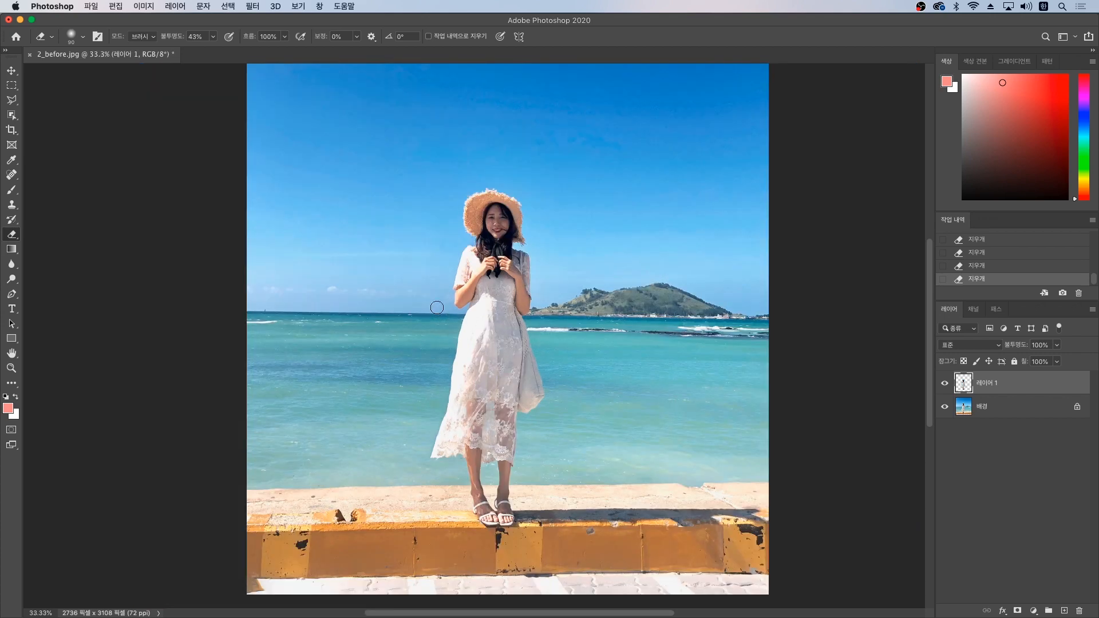